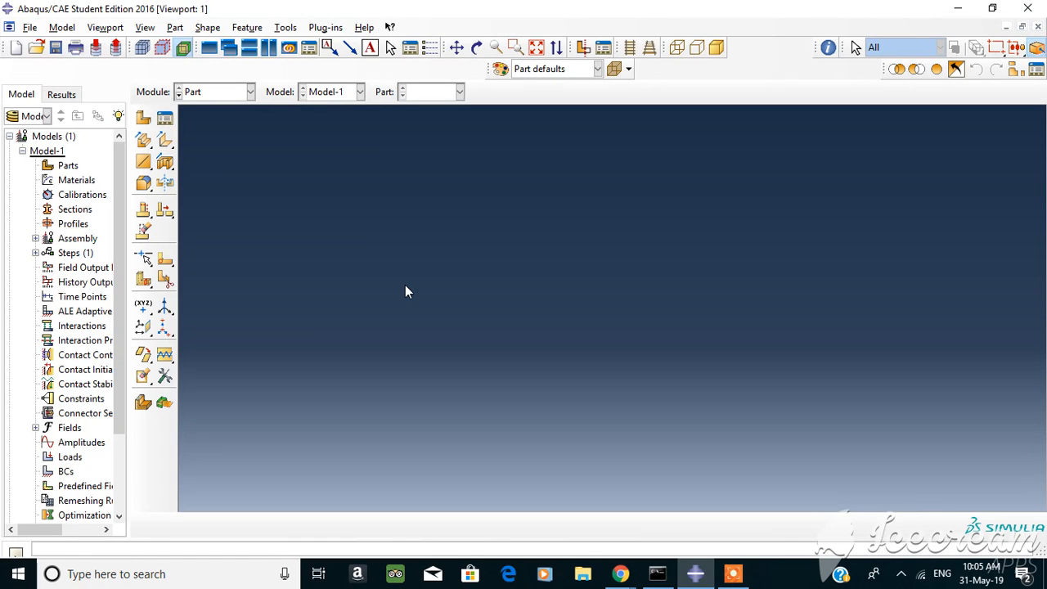
# Start a new 3D deformable solid extrusion part with an approximate size of 200
pyautogui.click(250, 93)
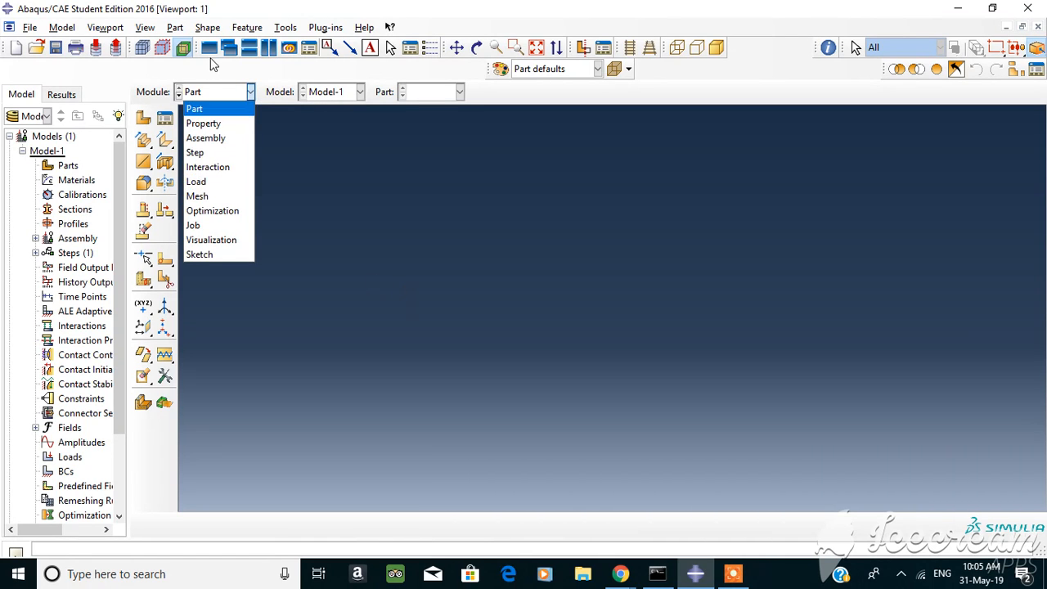
pyautogui.click(206, 109)
pyautogui.click(143, 117)
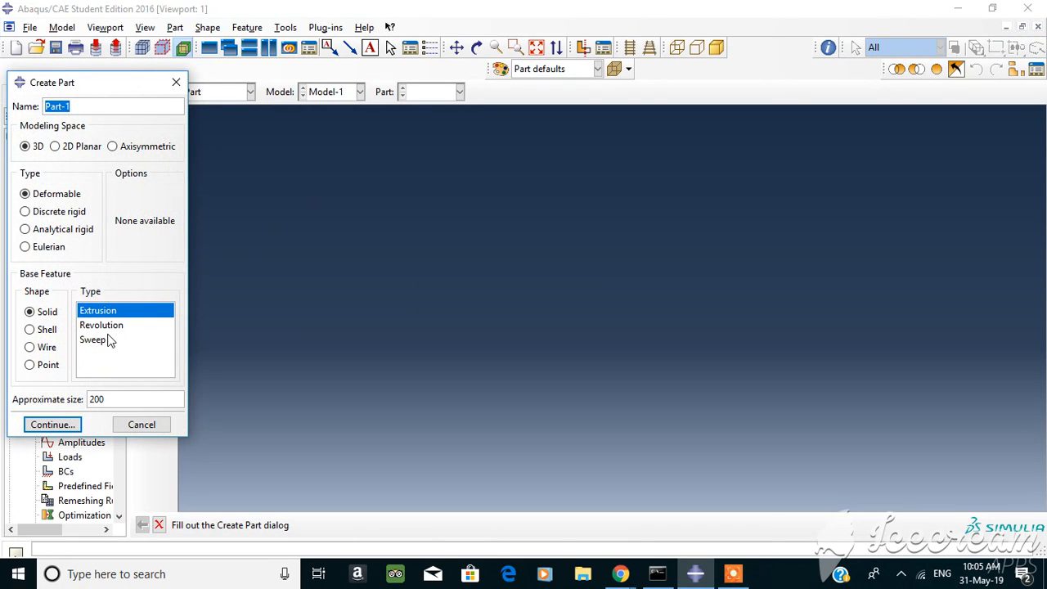
pyautogui.click(53, 425)
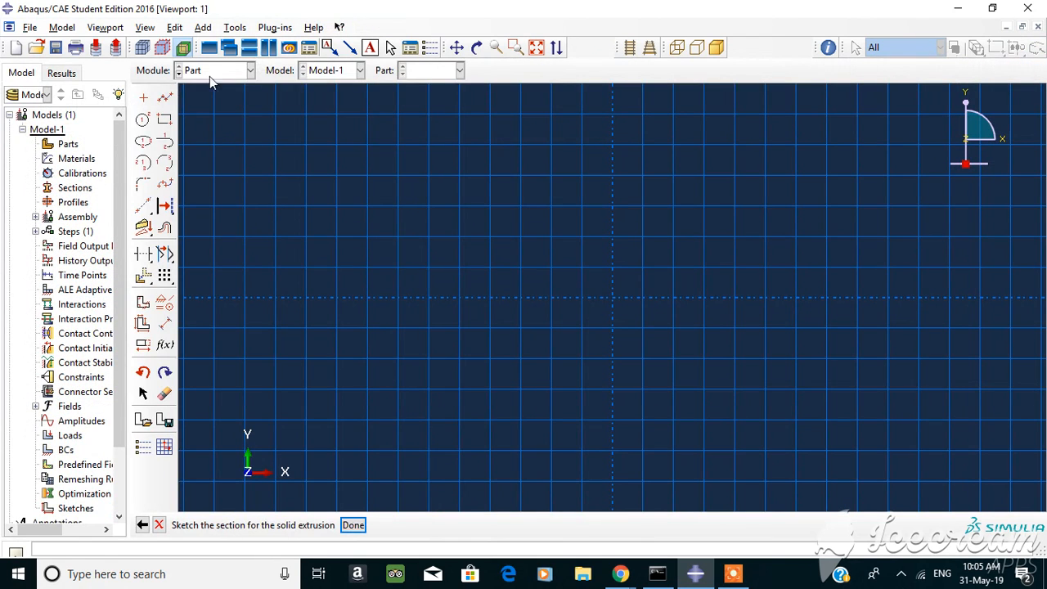
# Sketch a closed I-shaped section with connected lines, about 25 wide and 30 high, with 5-thick flanges and a 15-wide web
pyautogui.click(521, 174)
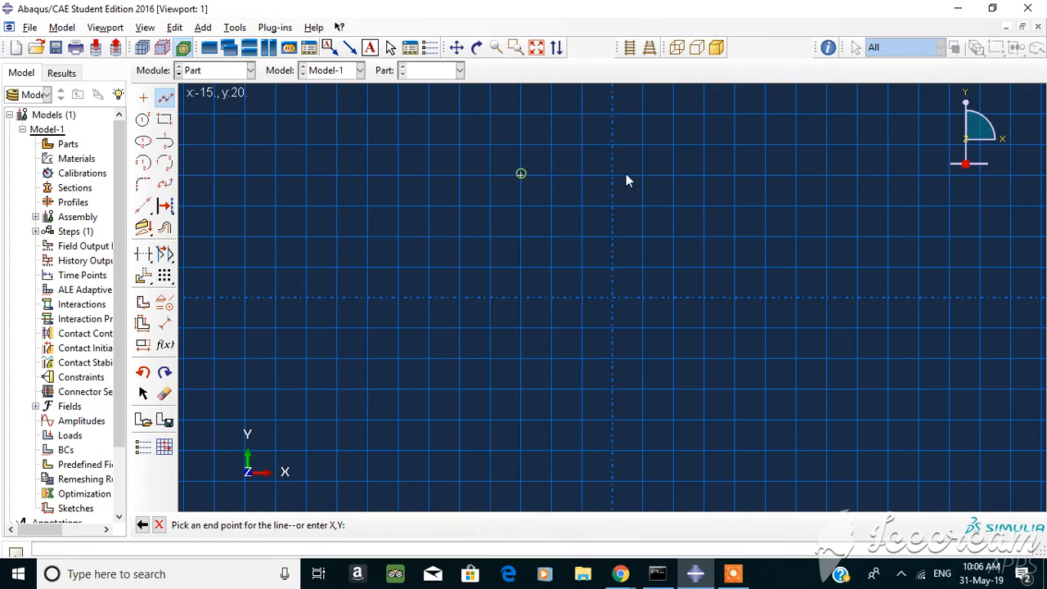
pyautogui.click(674, 177)
pyautogui.click(673, 205)
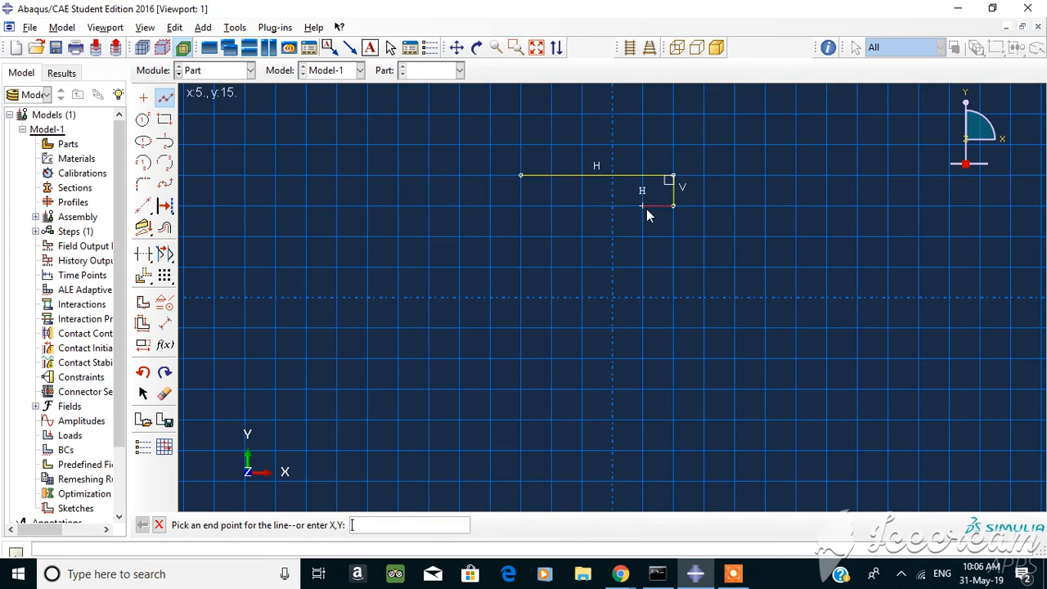
pyautogui.click(643, 205)
pyautogui.click(643, 327)
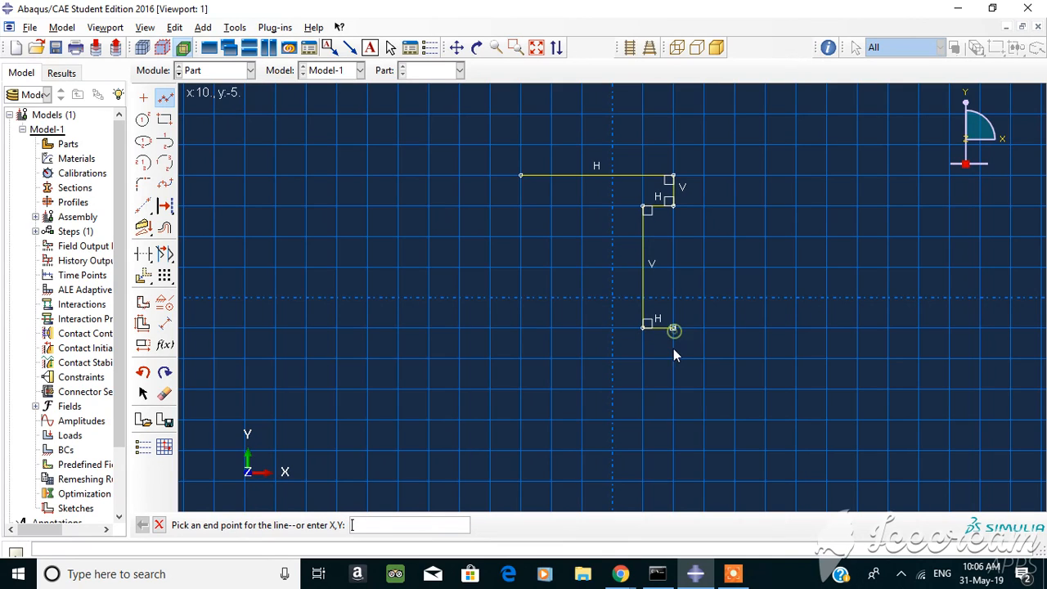
pyautogui.click(672, 357)
pyautogui.click(522, 358)
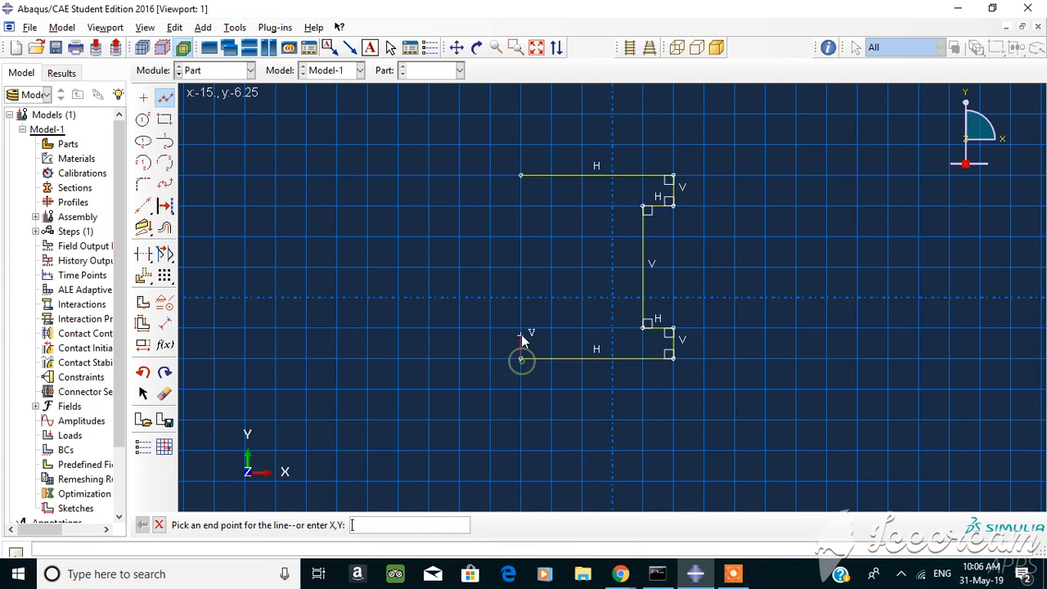
pyautogui.click(521, 327)
pyautogui.click(550, 328)
pyautogui.click(550, 204)
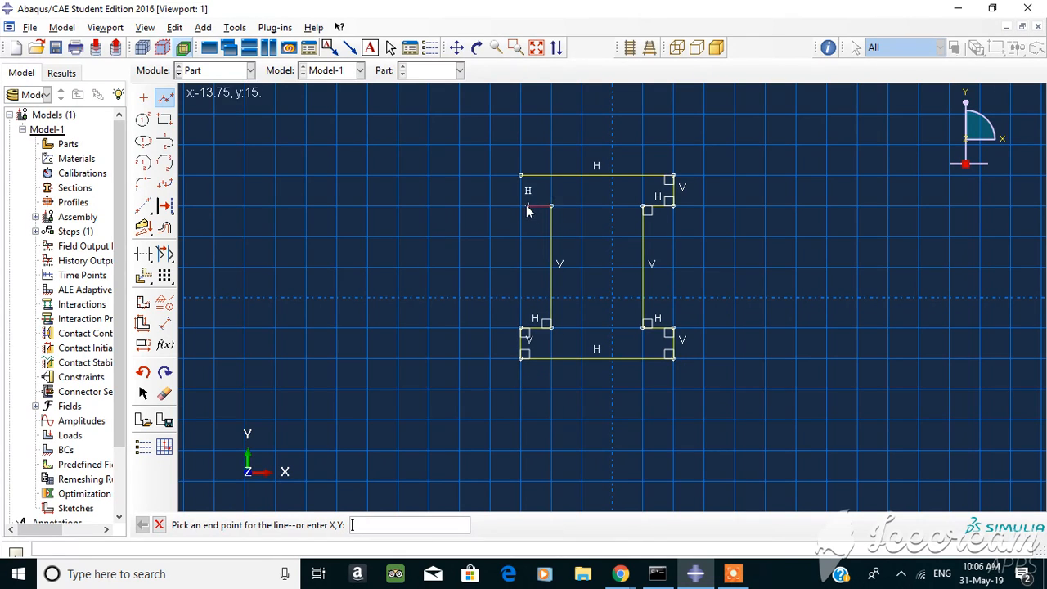
pyautogui.click(521, 205)
pyautogui.click(522, 176)
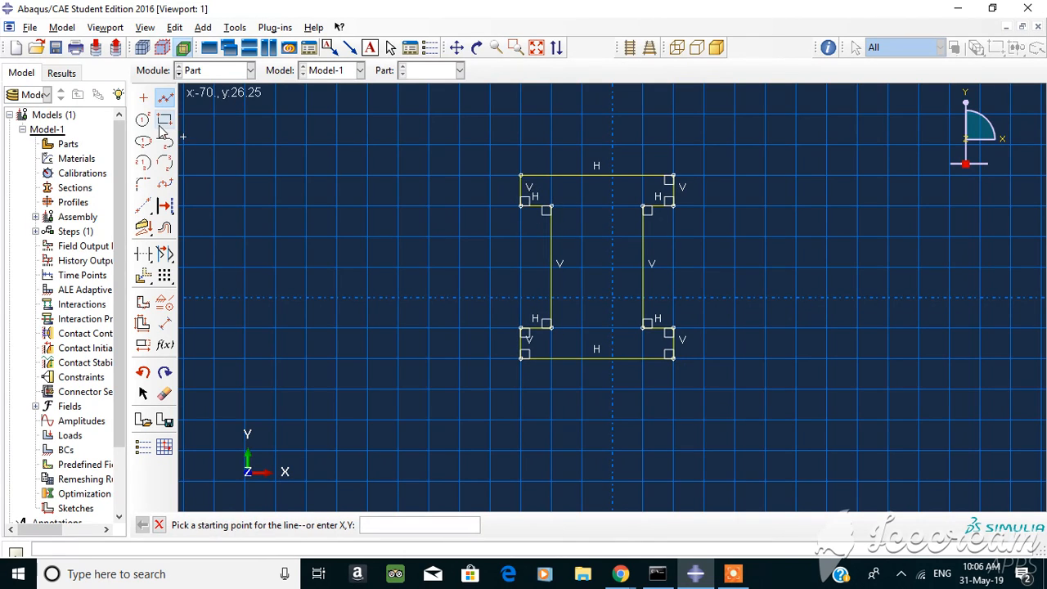
pyautogui.press('Escape')
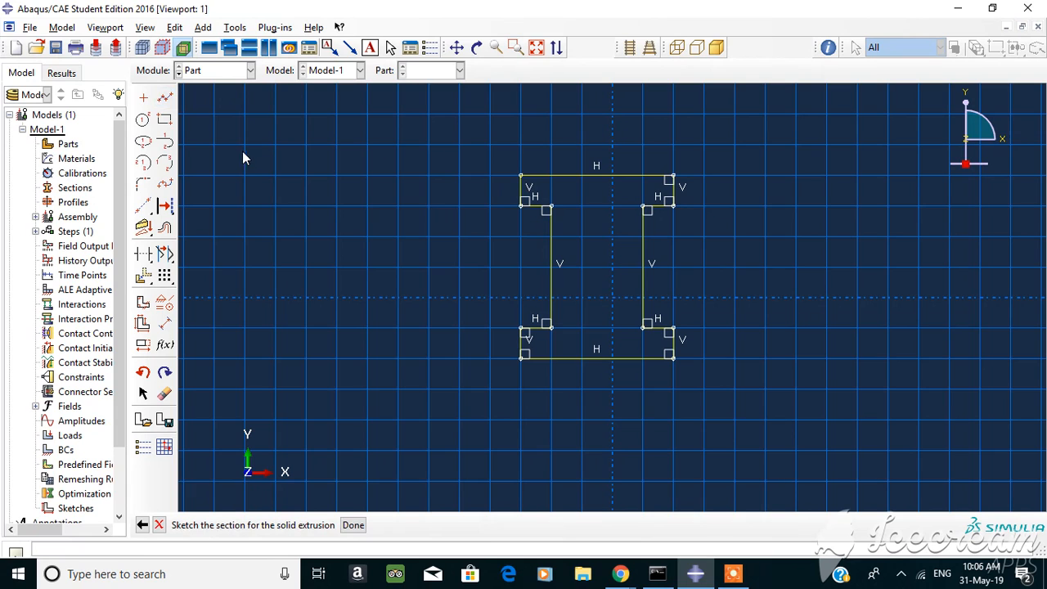
# Finish the section sketch and extrude it to a depth of 125
pyautogui.click(353, 525)
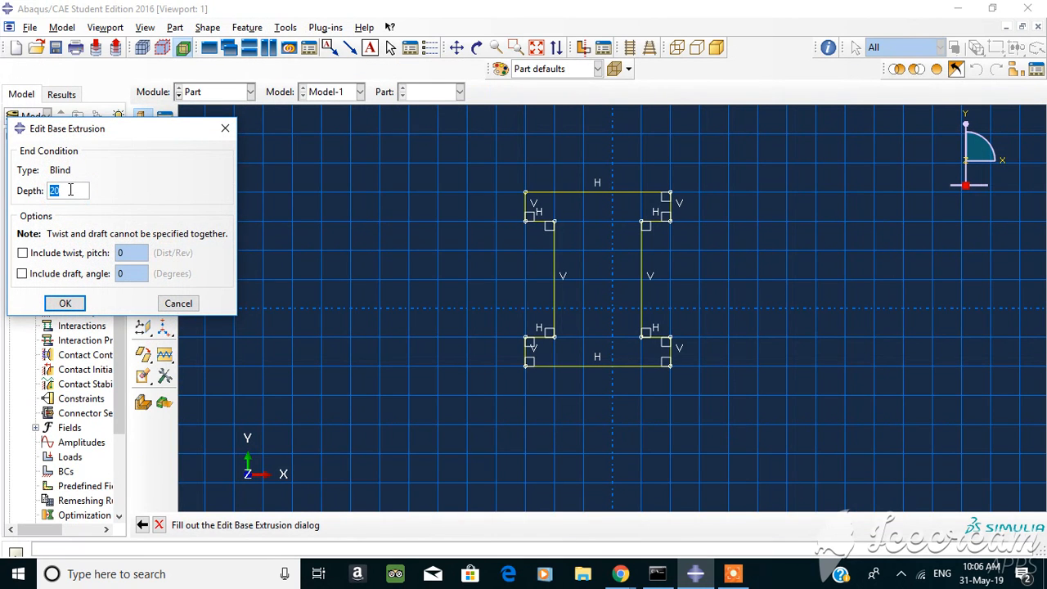
pyautogui.write('125')
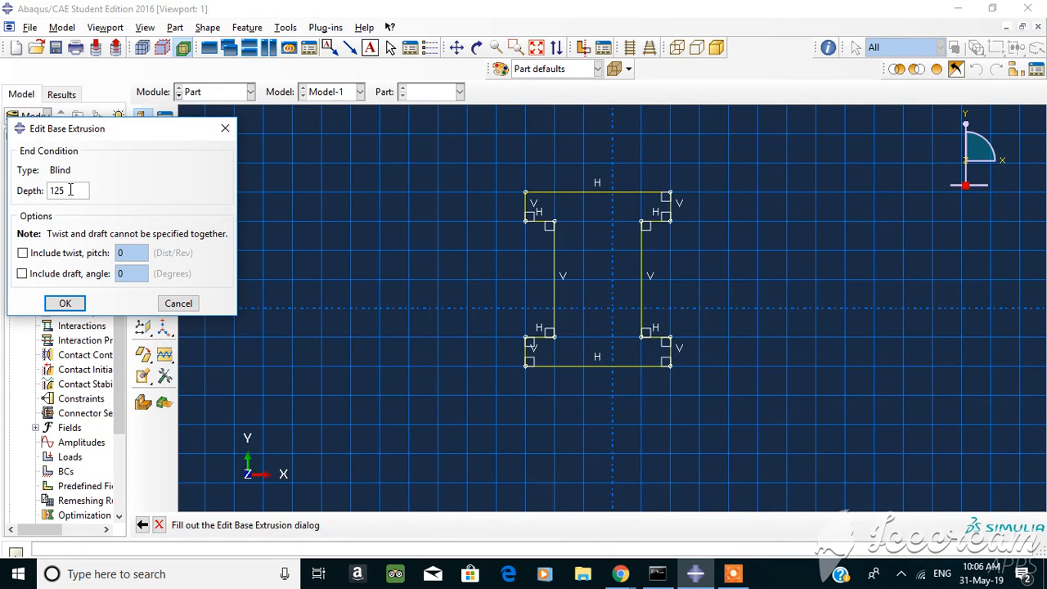
pyautogui.click(65, 302)
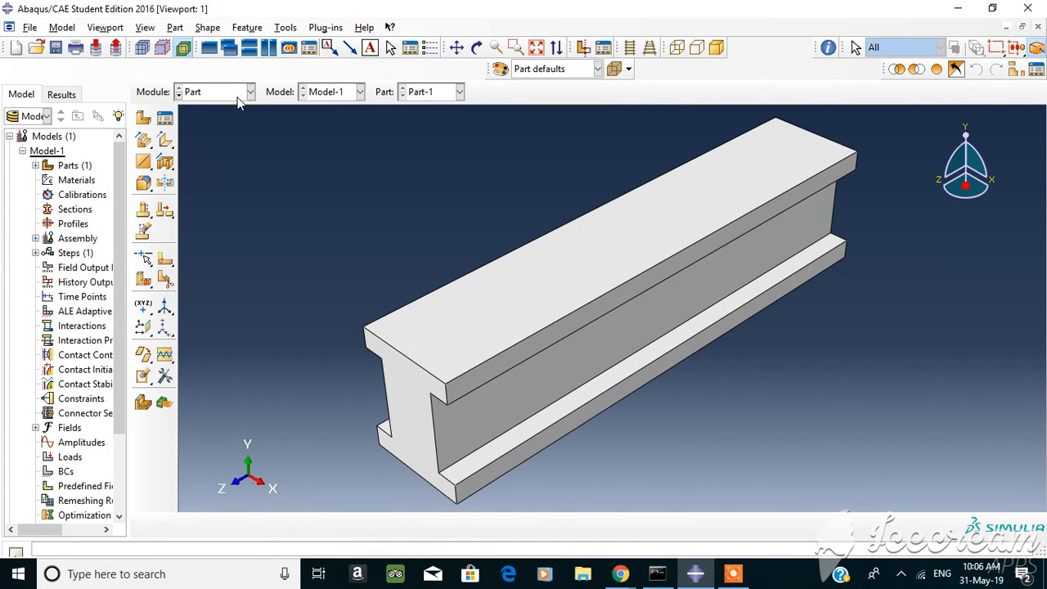
# Create a dependent instance of Part-1 in the Assembly module
pyautogui.click(250, 93)
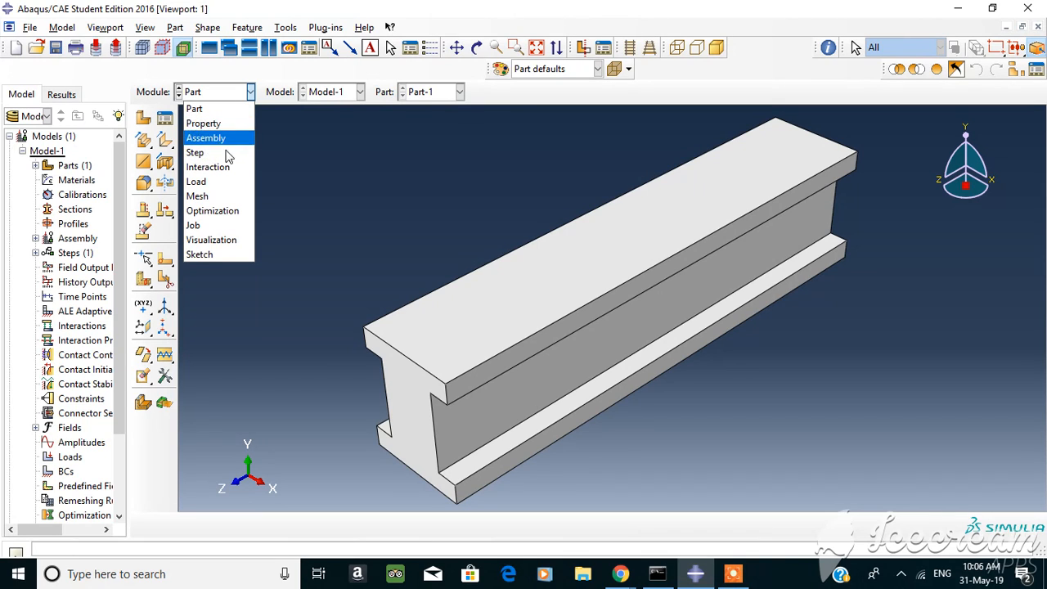
pyautogui.click(211, 124)
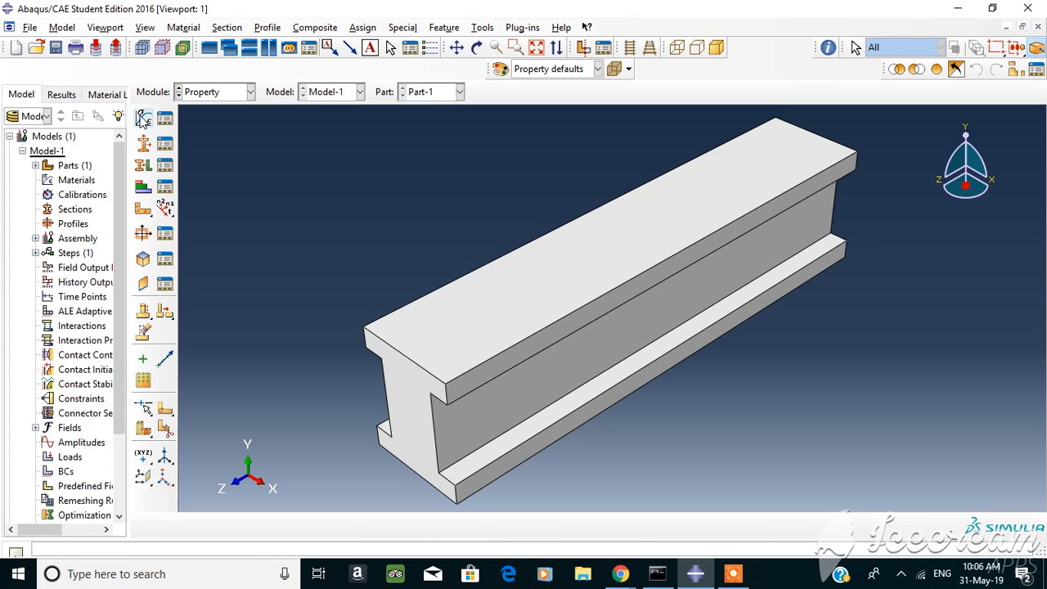
pyautogui.click(249, 92)
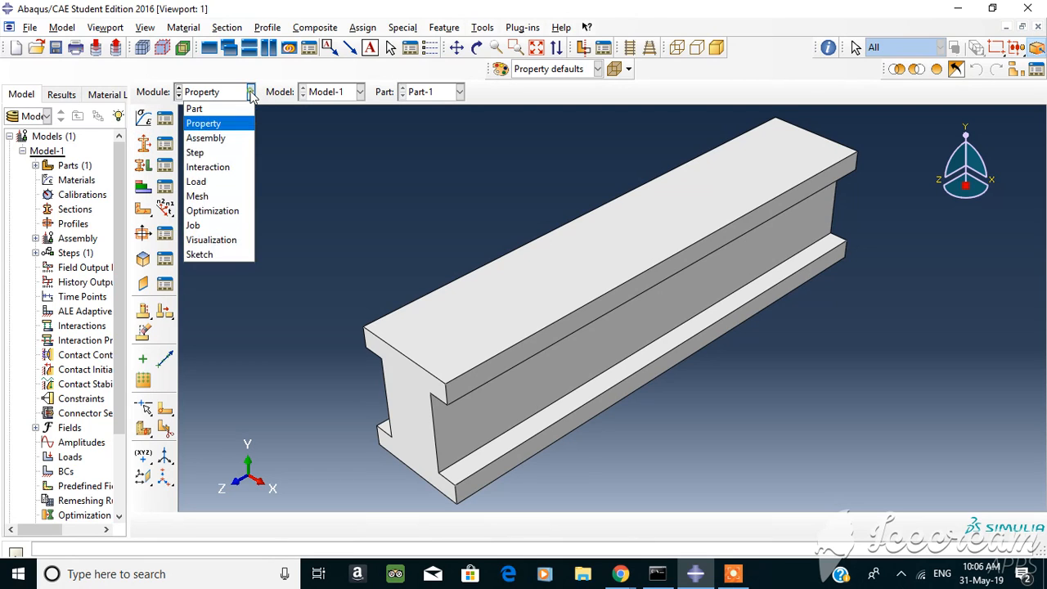
pyautogui.click(214, 137)
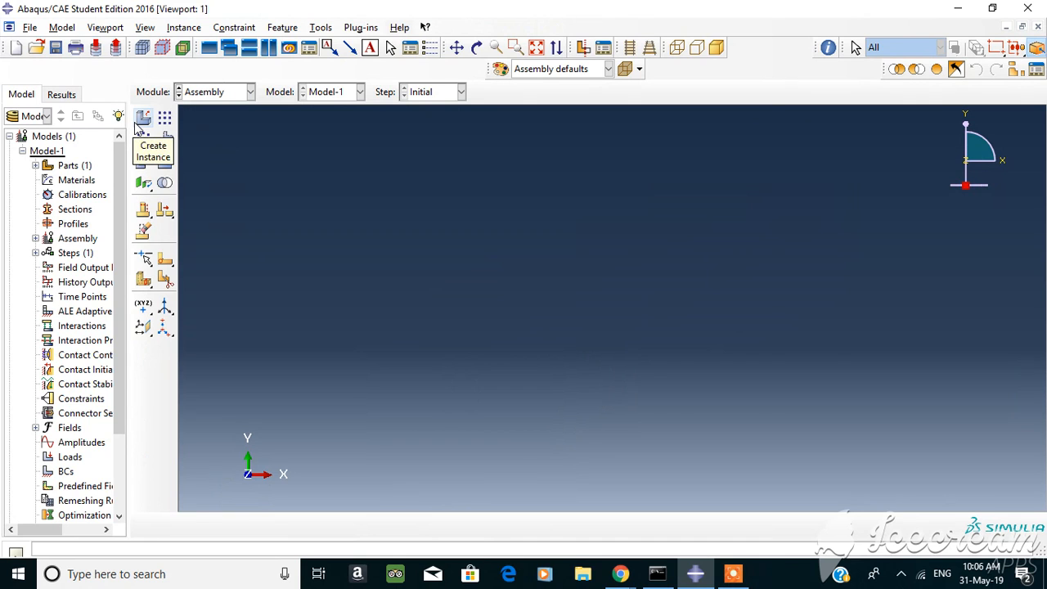
pyautogui.click(143, 118)
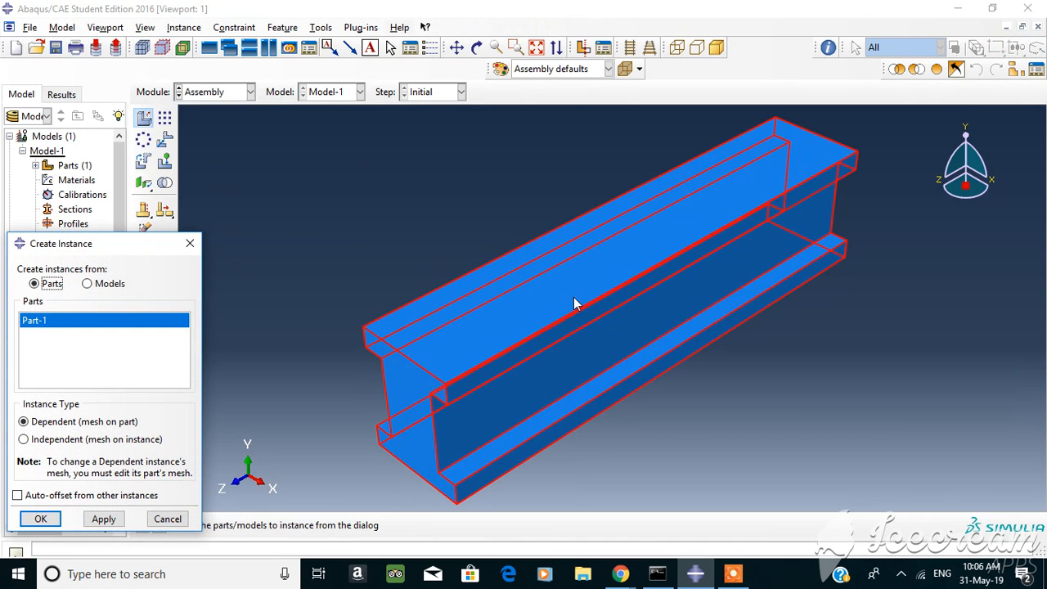
pyautogui.click(41, 519)
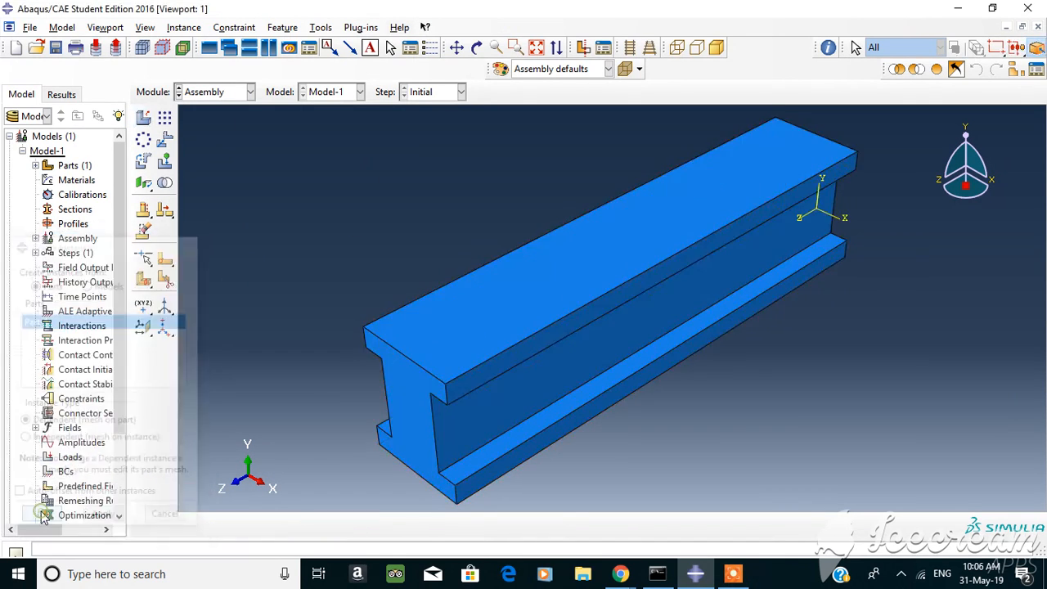
# Create a Static, General analysis step after the Initial step, with a short description, time period 1 and Nlgeom off
pyautogui.click(252, 93)
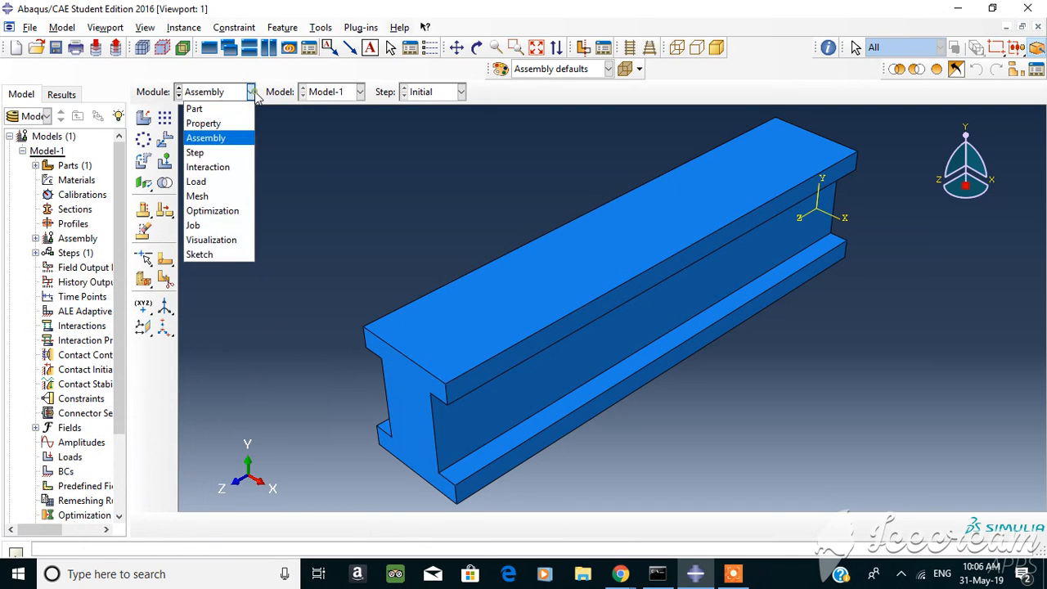
pyautogui.click(205, 150)
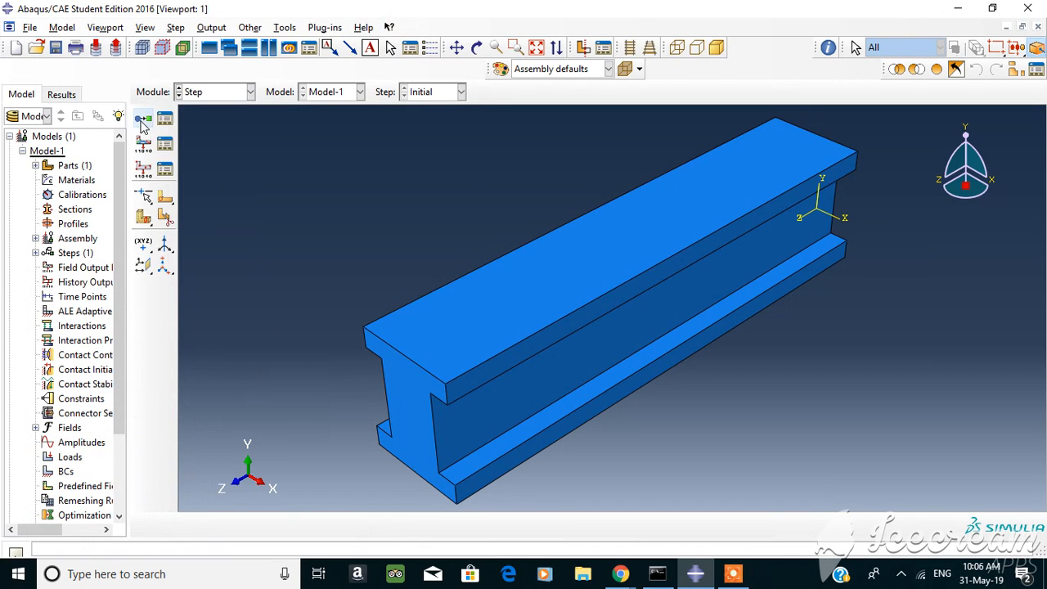
pyautogui.click(143, 119)
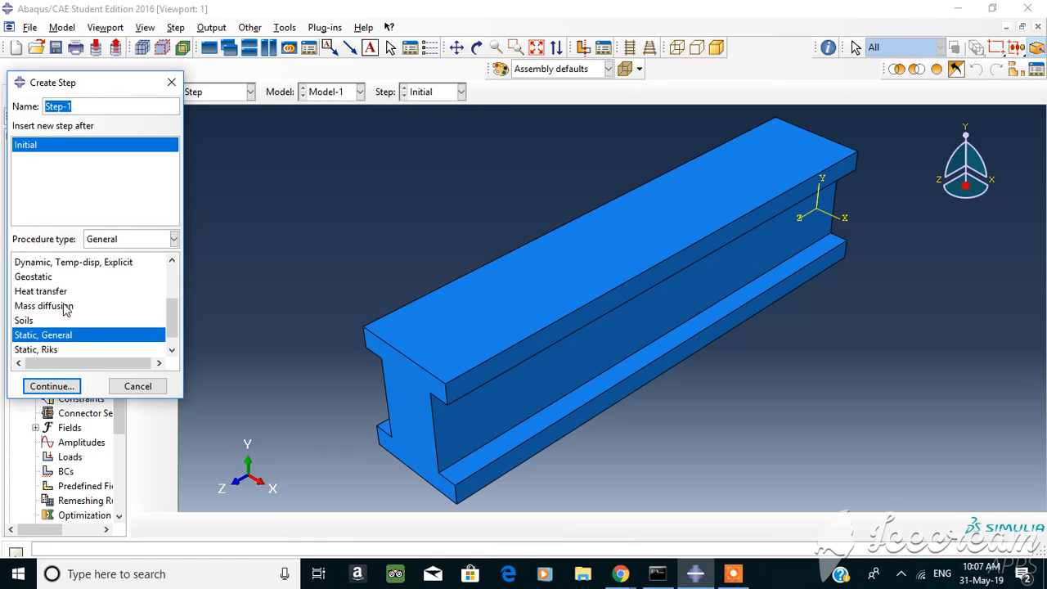
pyautogui.click(56, 385)
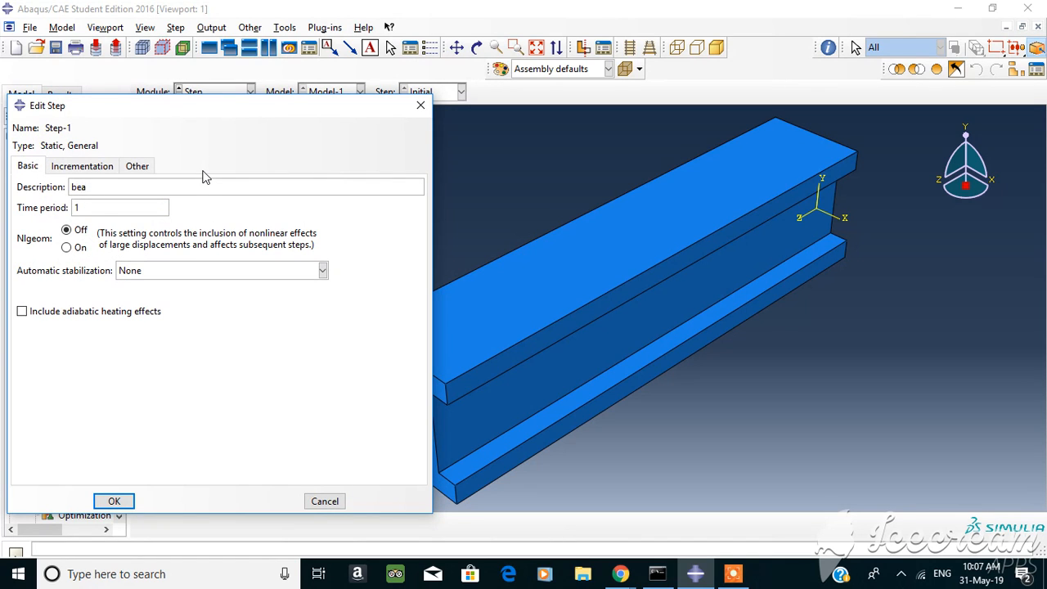
pyautogui.click(116, 502)
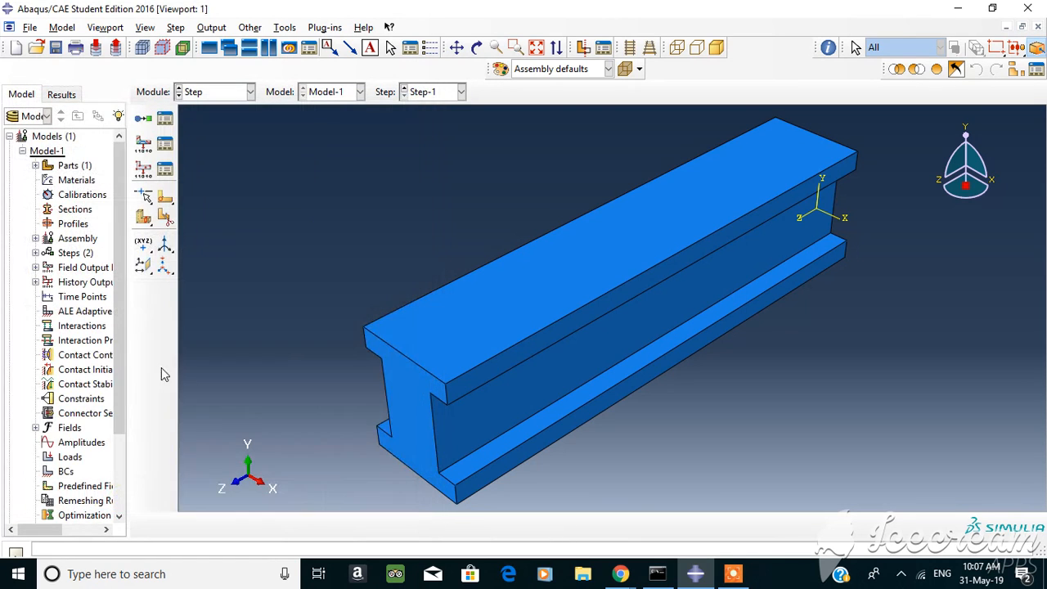
pyautogui.click(250, 92)
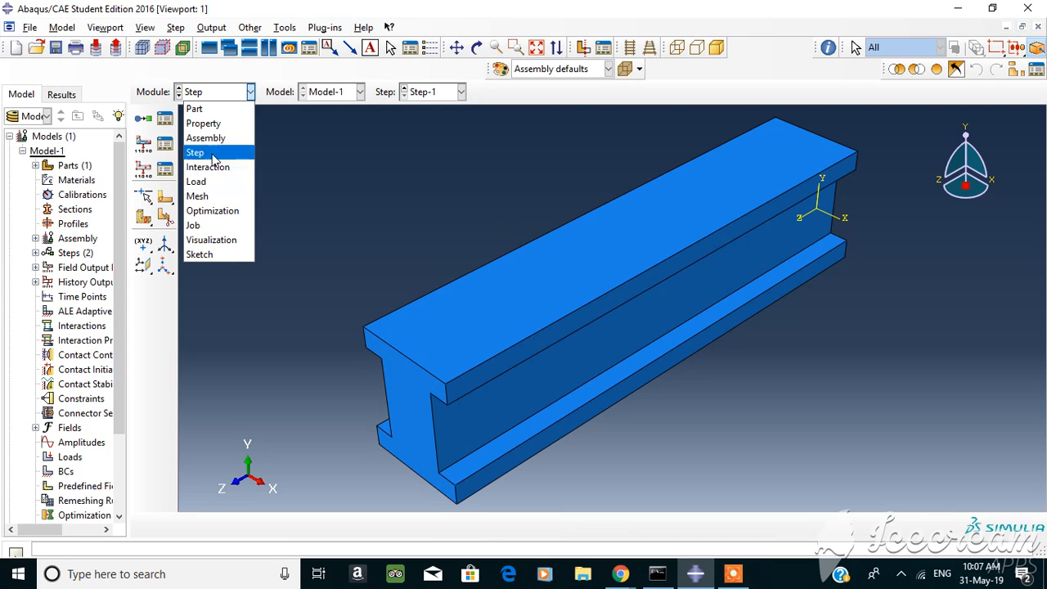
pyautogui.click(207, 194)
pyautogui.click(251, 91)
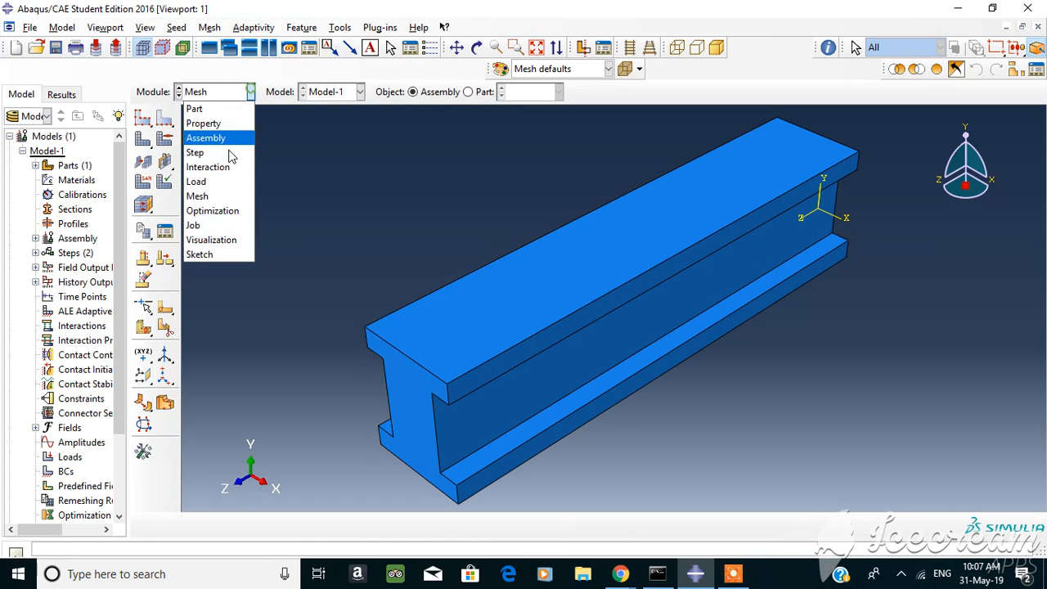
pyautogui.click(219, 182)
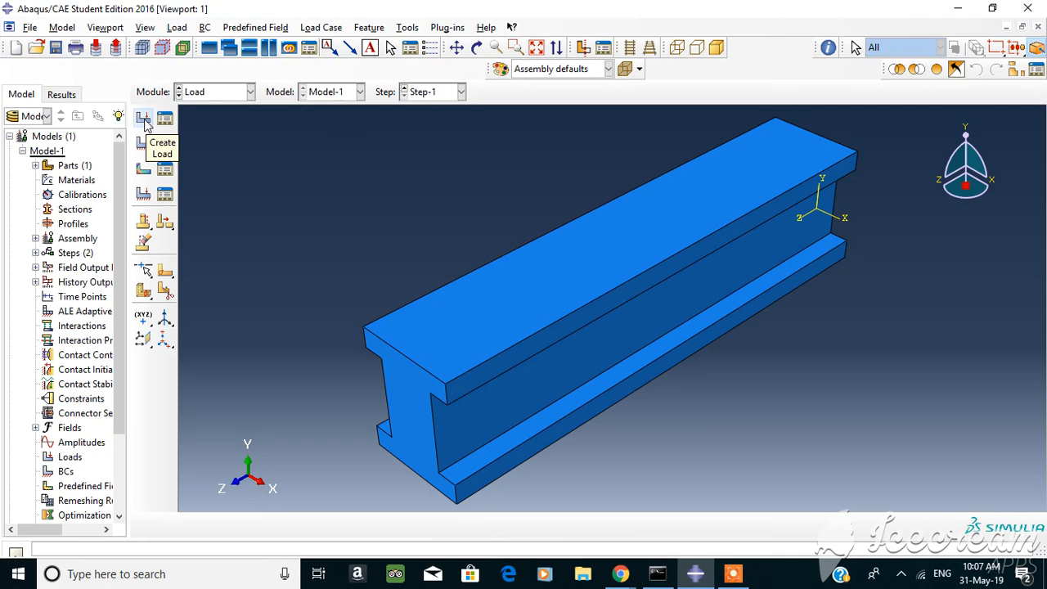
pyautogui.click(251, 92)
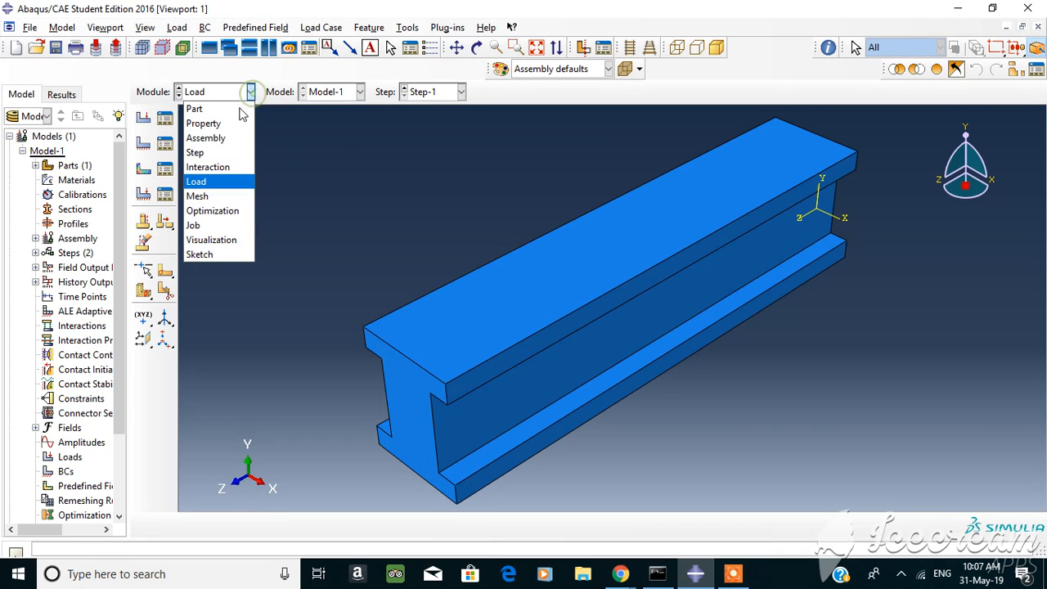
pyautogui.click(196, 152)
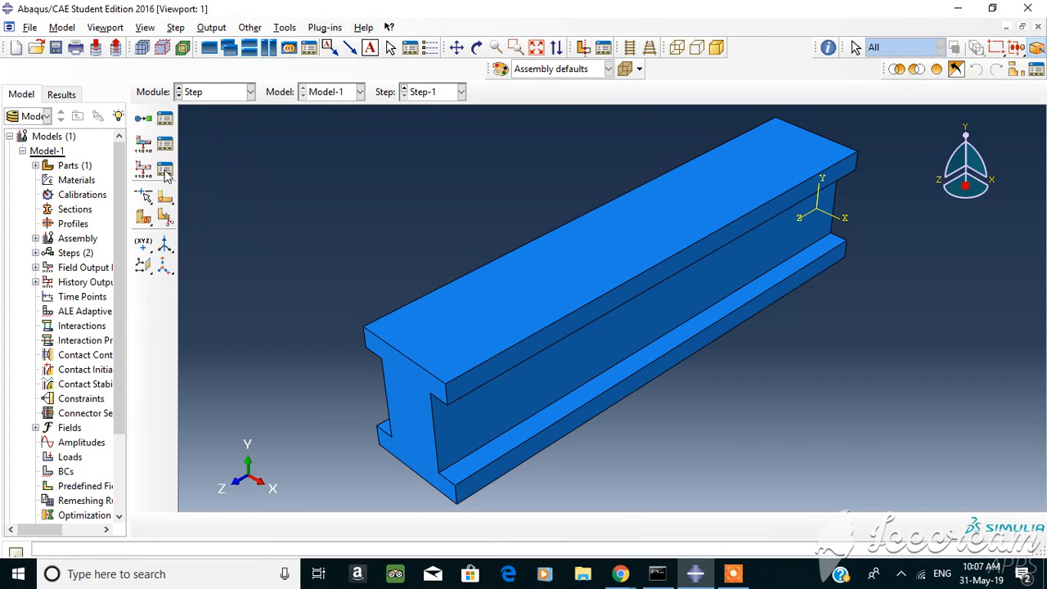
pyautogui.click(252, 94)
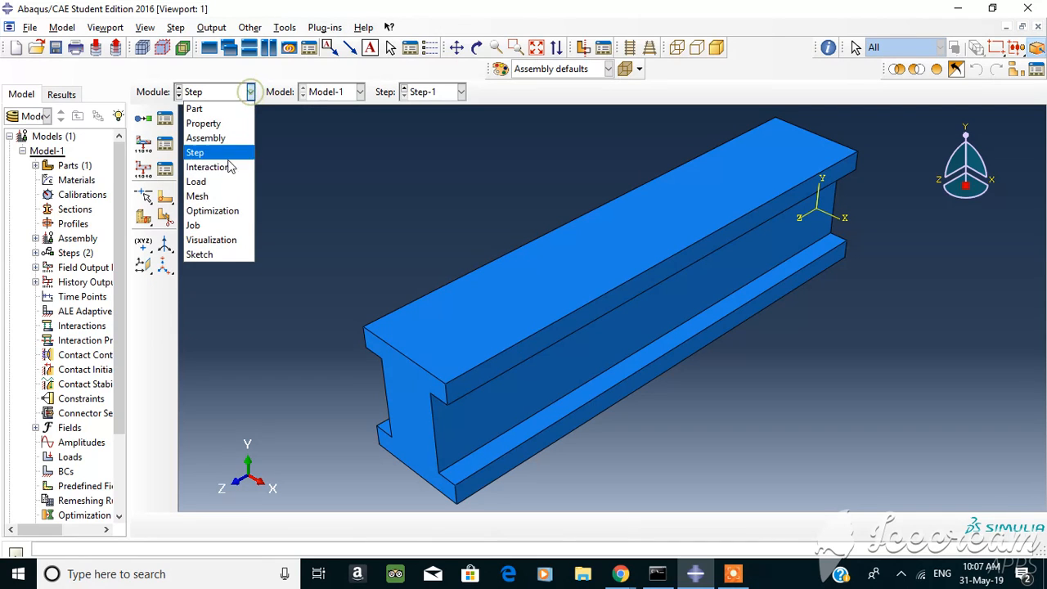
pyautogui.click(214, 176)
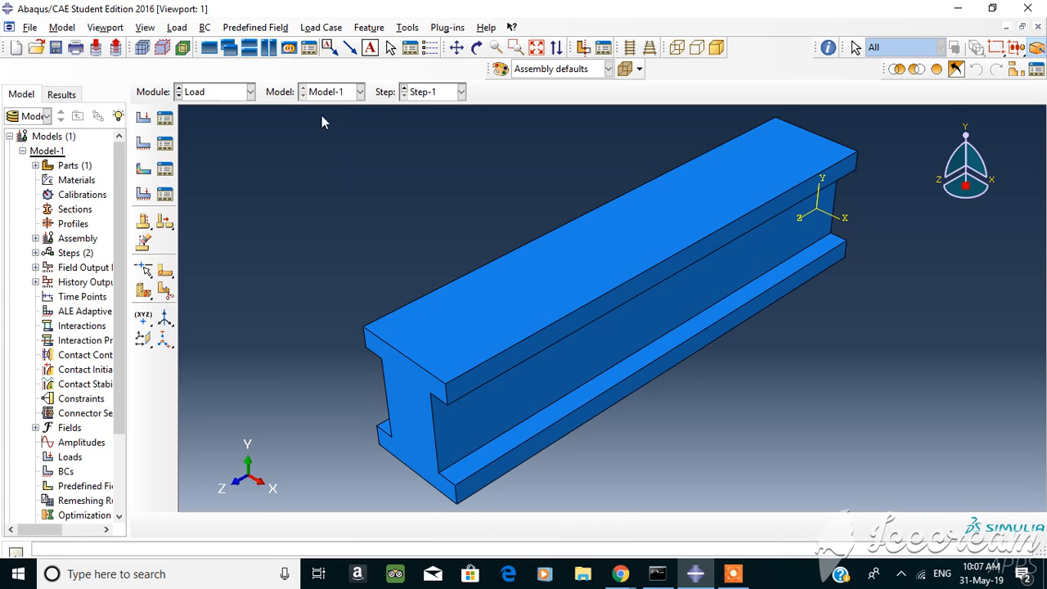
# Try to seed the beam's assembly instance in the Mesh module
pyautogui.click(251, 93)
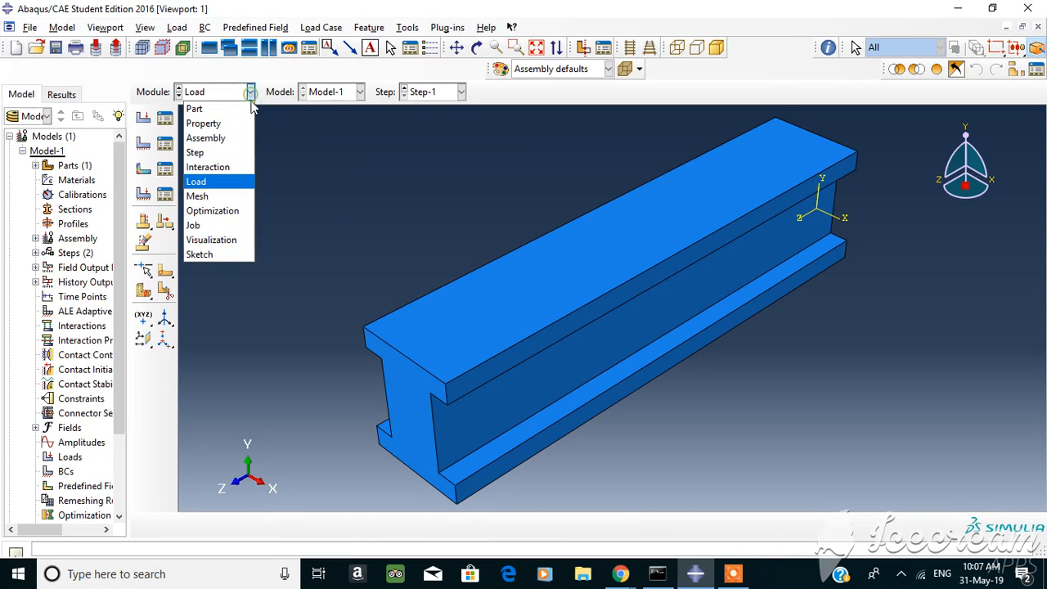
pyautogui.click(201, 198)
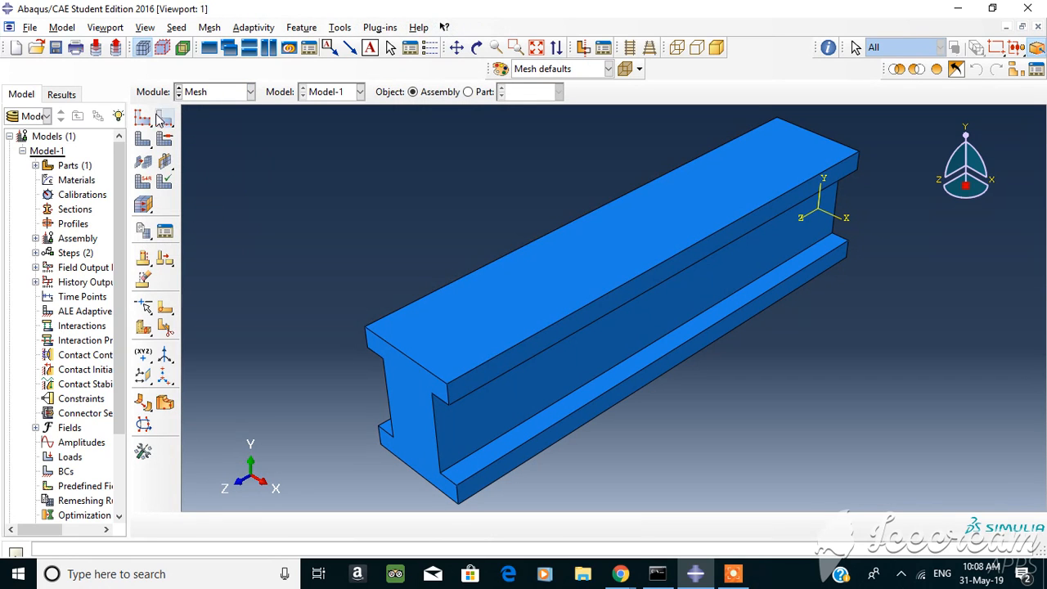
pyautogui.click(144, 119)
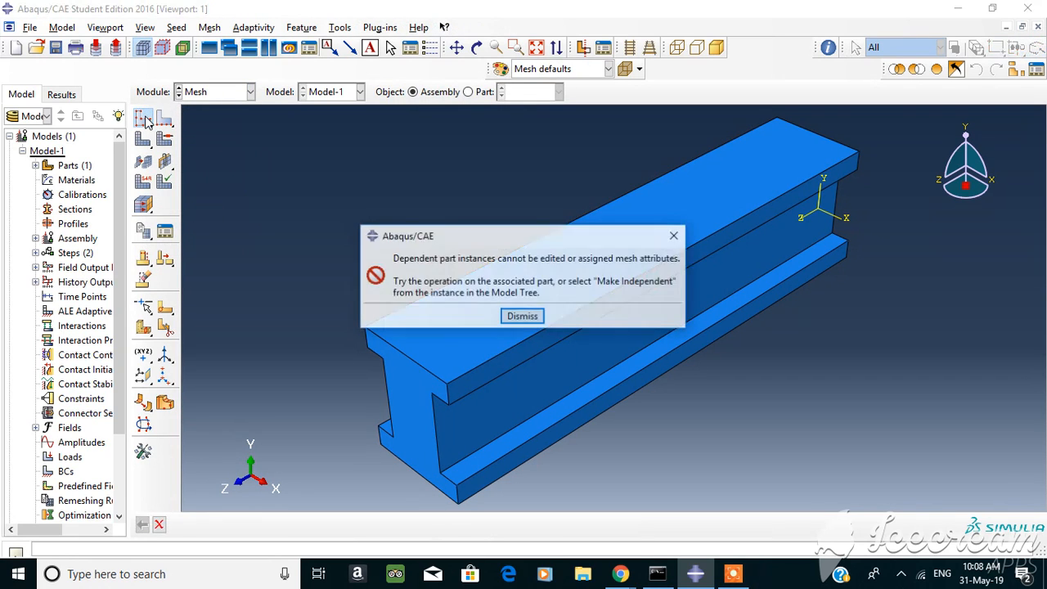
pyautogui.click(524, 318)
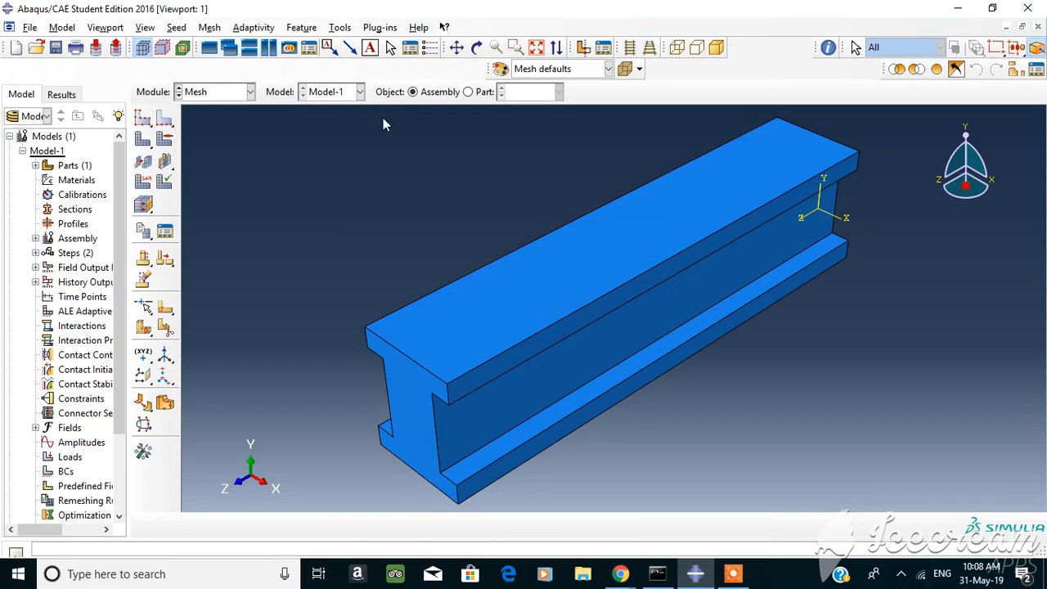
# Switch the Mesh module's object from the assembly to Part-1
pyautogui.click(355, 93)
pyautogui.click(351, 110)
pyautogui.click(467, 92)
pyautogui.click(558, 92)
pyautogui.click(558, 91)
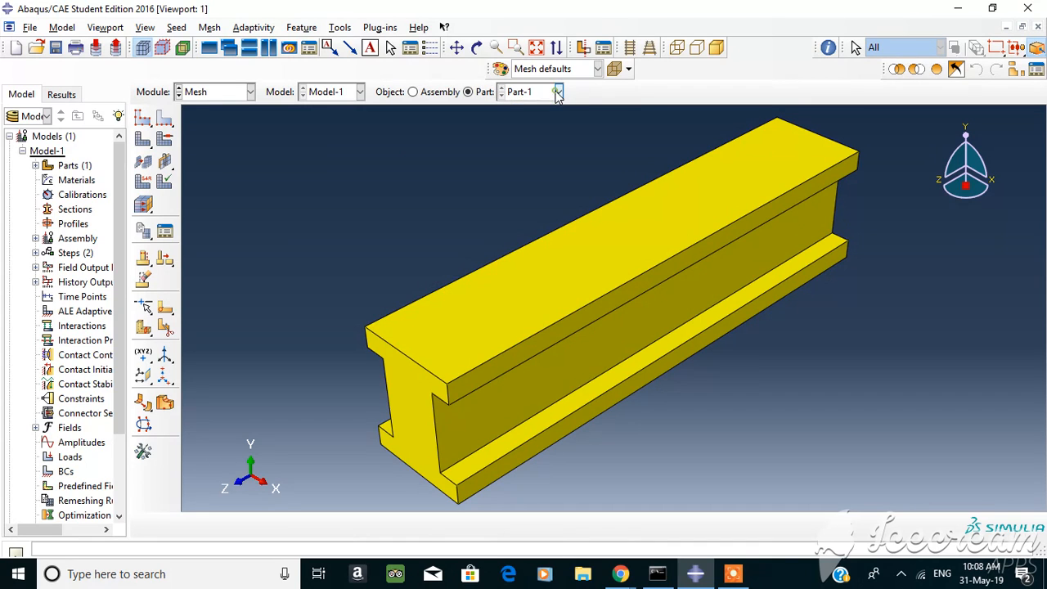
pyautogui.click(250, 92)
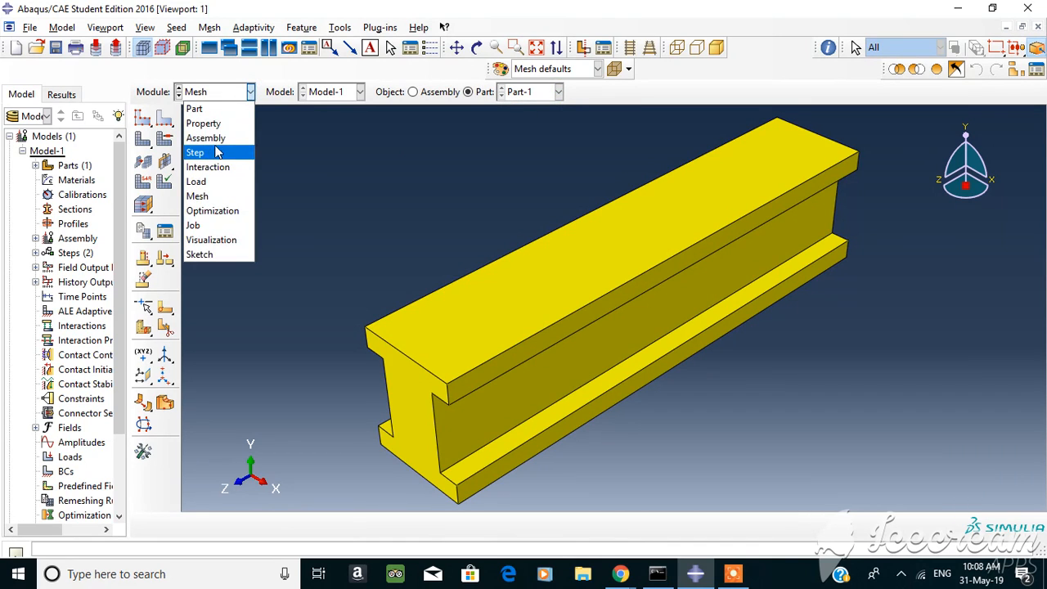
pyautogui.click(197, 196)
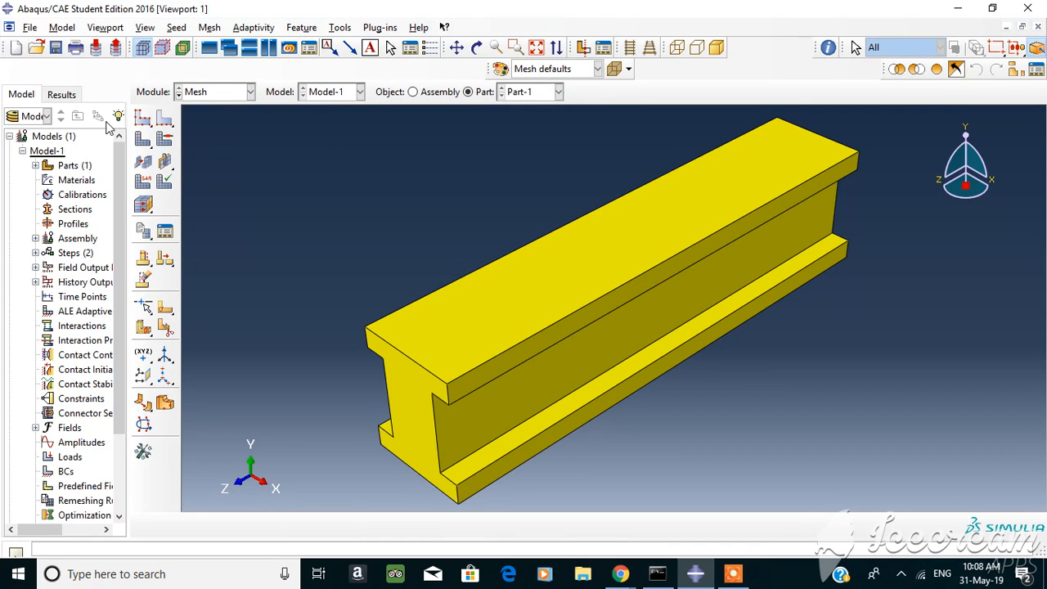
# Seed the beam part with an approximate global size of 7.5, keeping curvature control on
pyautogui.click(140, 119)
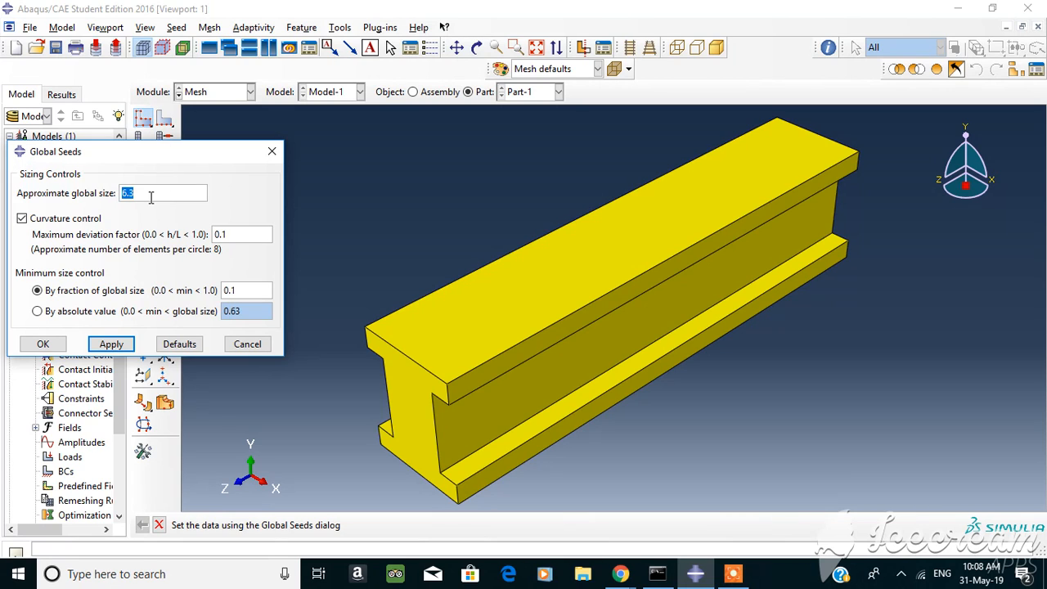
pyautogui.write('10')
pyautogui.press('BackSpace')
pyautogui.press('BackSpace')
pyautogui.click(100, 347)
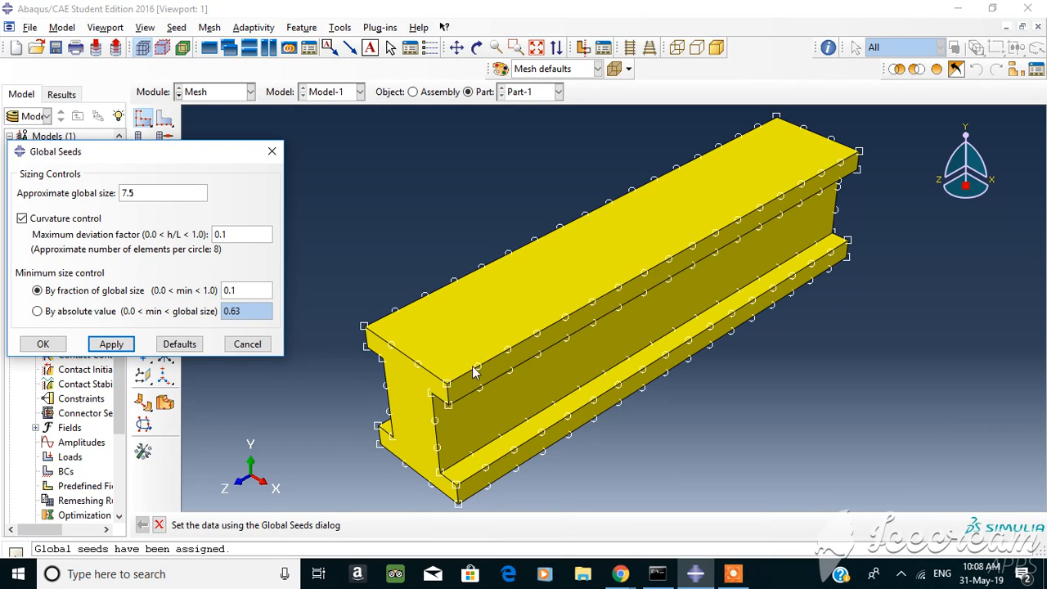
# Change the beam's approximate global seed size to 10 and apply it
pyautogui.tripleClick(176, 193)
pyautogui.write('100')
pyautogui.click(114, 345)
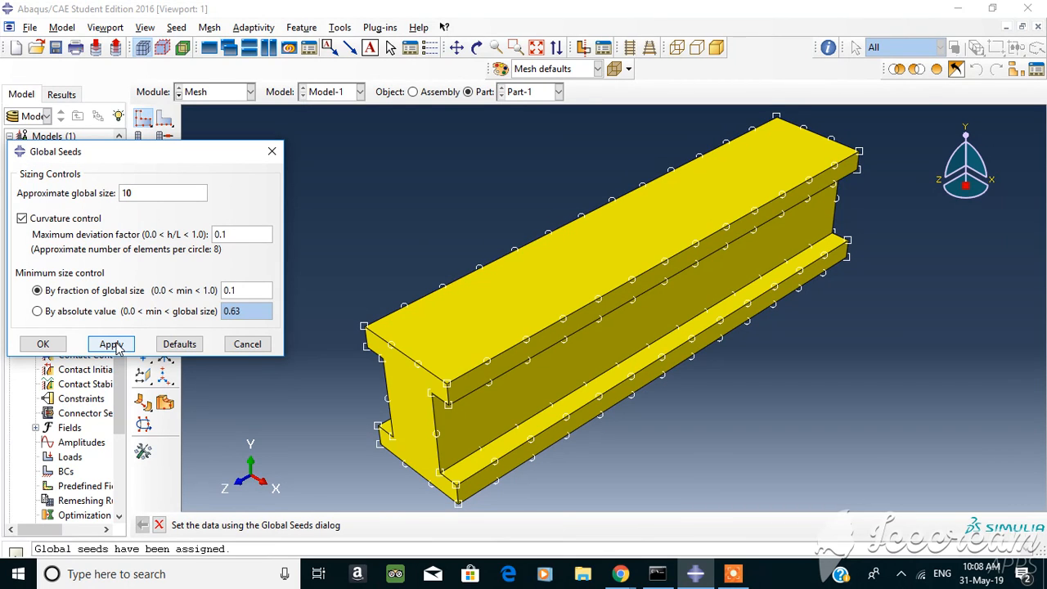
pyautogui.click(115, 346)
# Set the beam's approximate global seed size to 5 and mesh the part
pyautogui.click(156, 190)
pyautogui.press('BackSpace')
pyautogui.press('BackSpace')
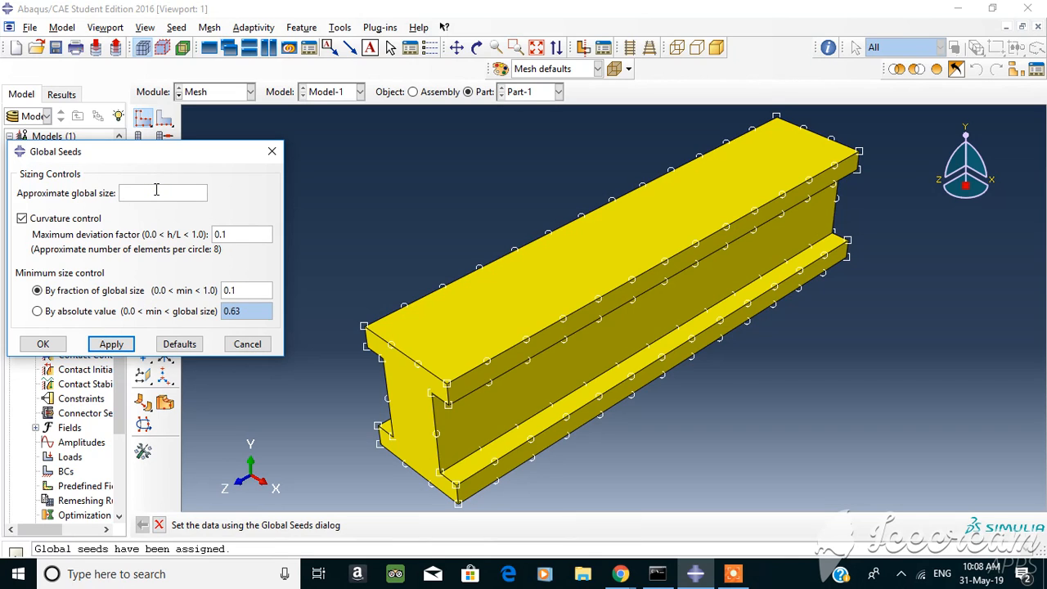
pyautogui.write('5')
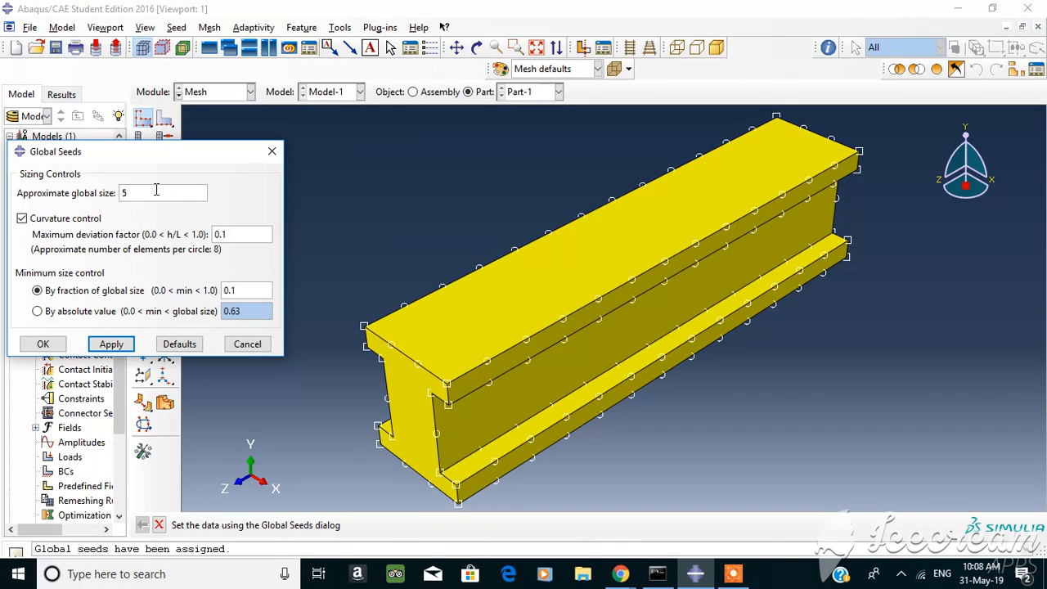
pyautogui.click(112, 351)
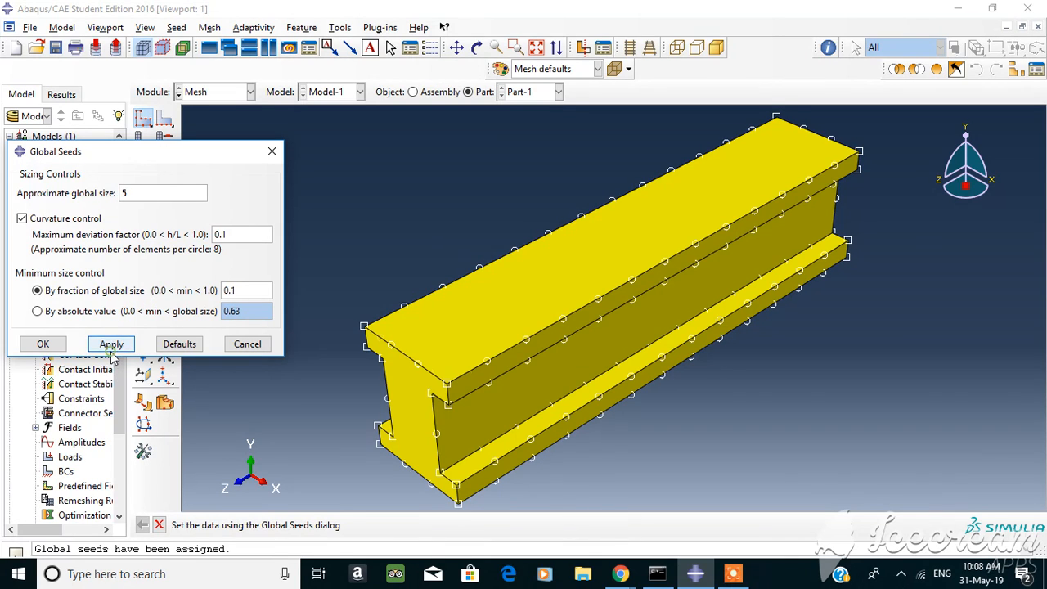
pyautogui.click(45, 343)
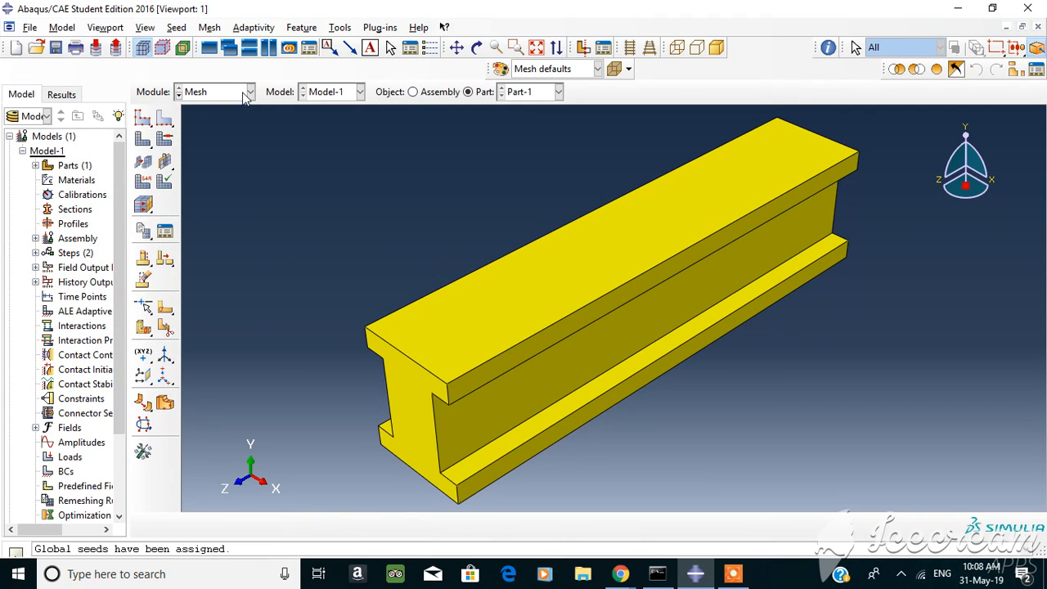
pyautogui.click(143, 139)
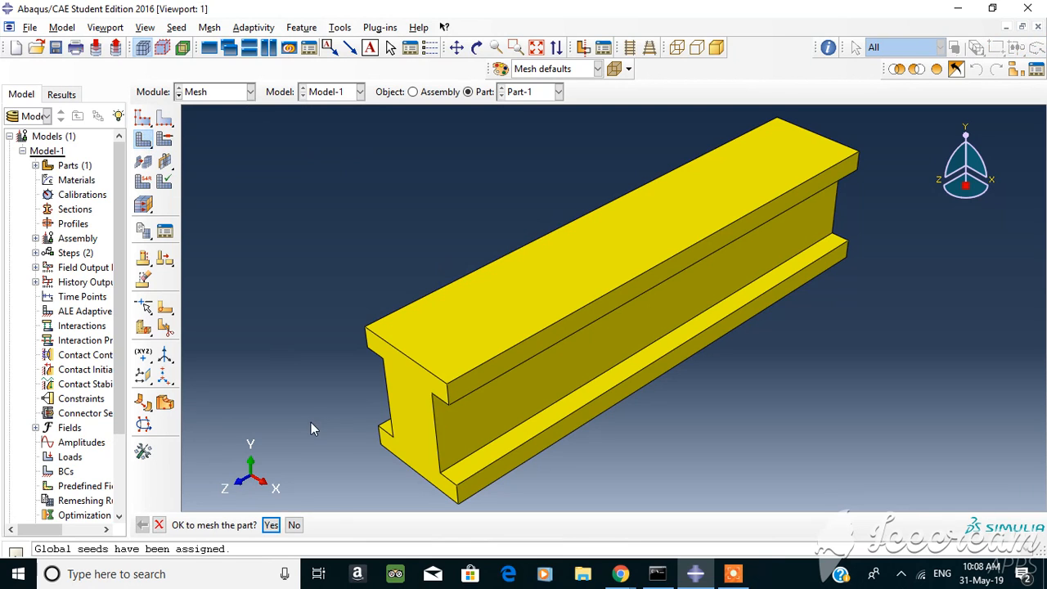
pyautogui.click(271, 524)
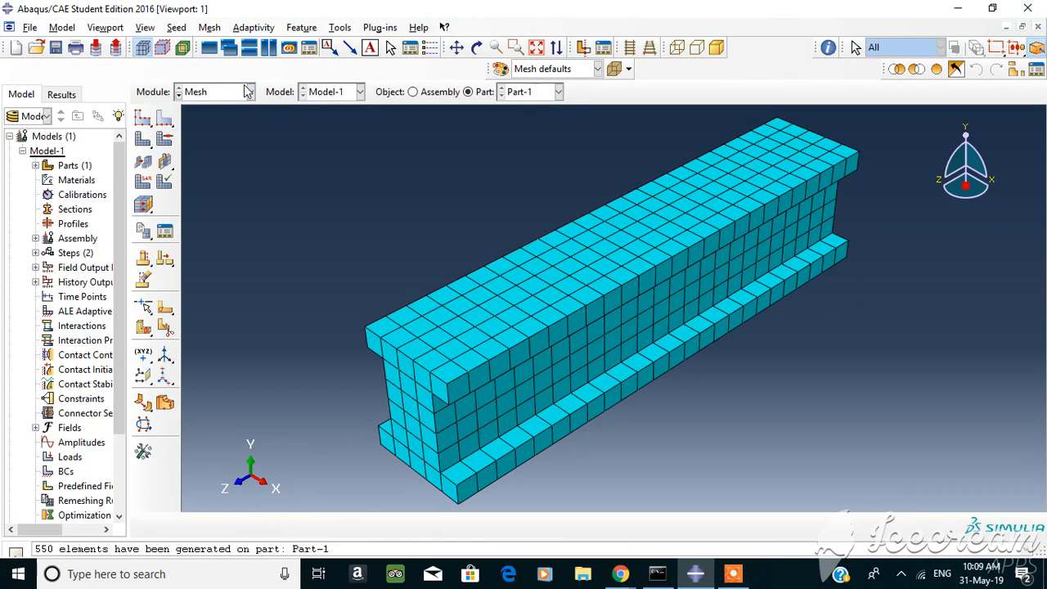
# Reseed the beam with a global size of 1, deleting the invalidated mesh, and mesh the part again
pyautogui.click(143, 117)
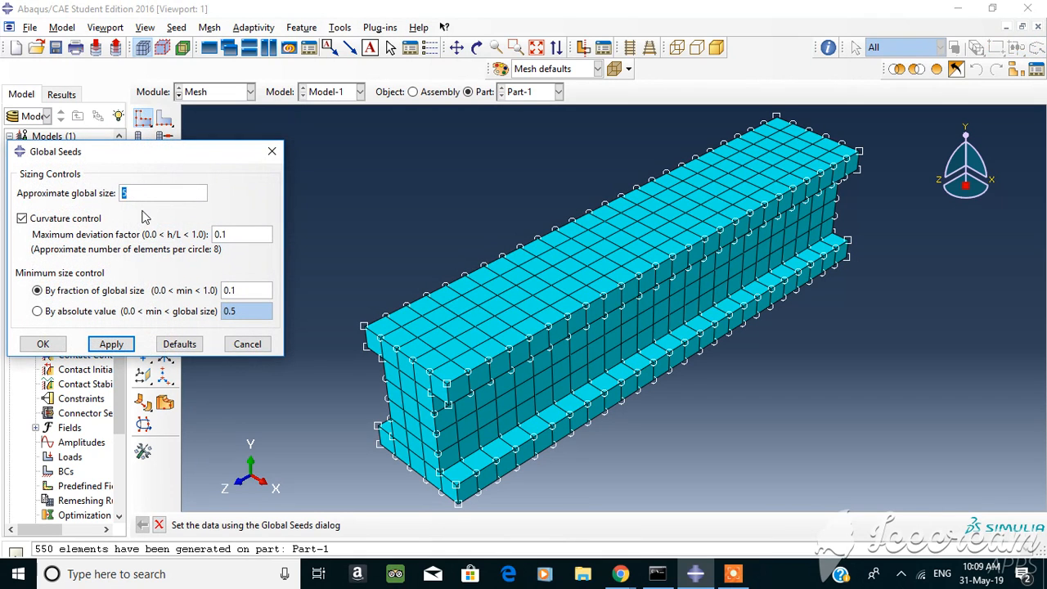
pyautogui.write('1')
pyautogui.click(121, 344)
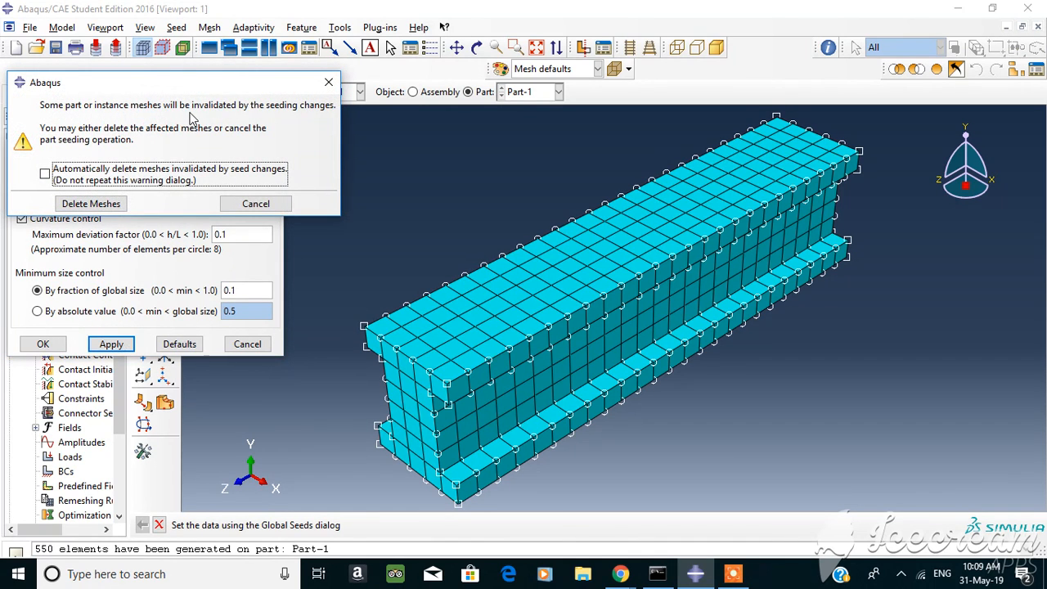
pyautogui.click(100, 205)
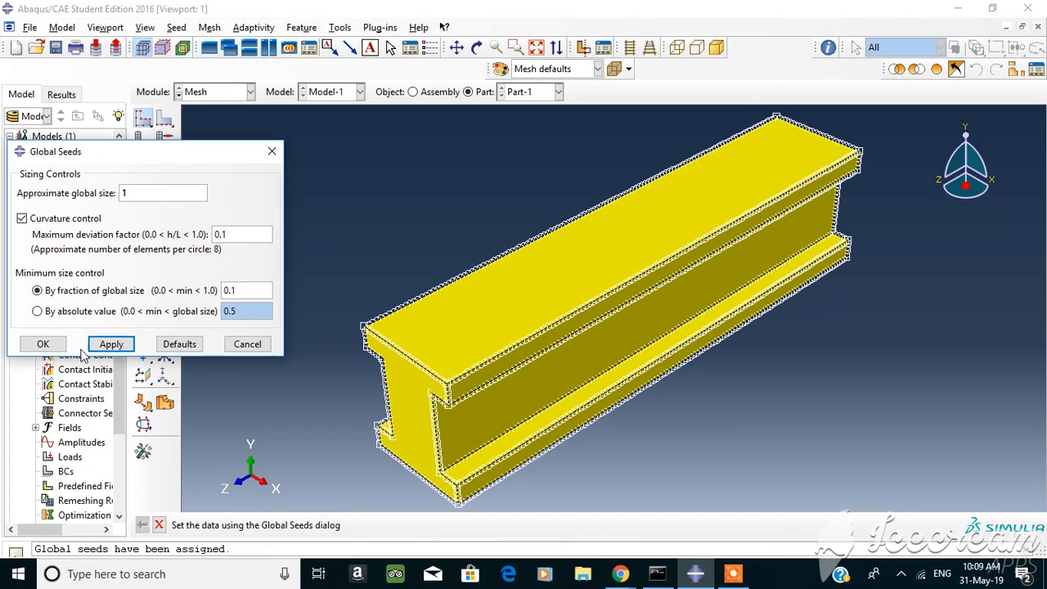
pyautogui.click(43, 344)
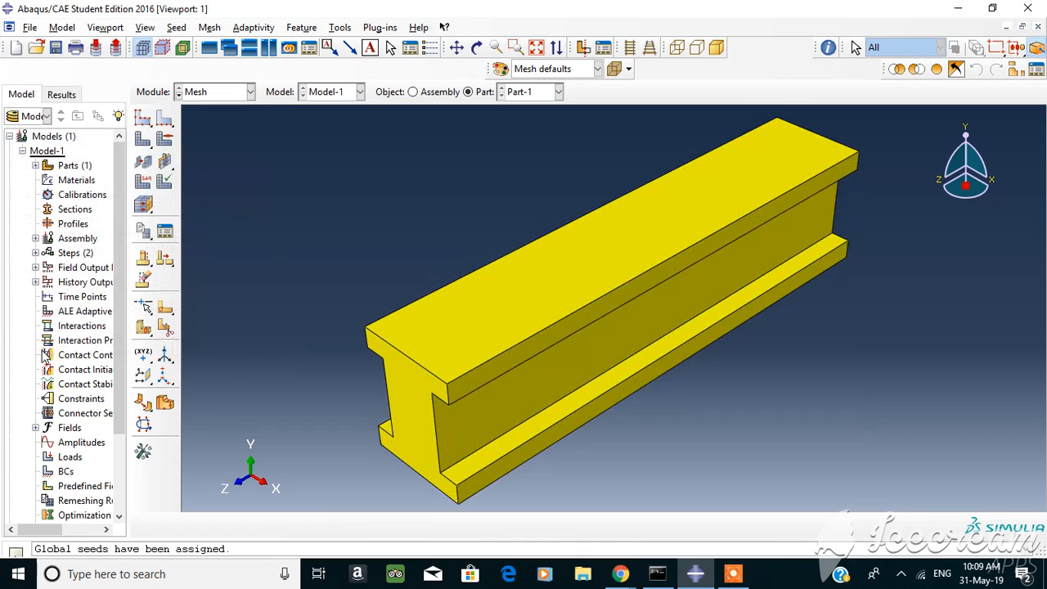
pyautogui.click(144, 139)
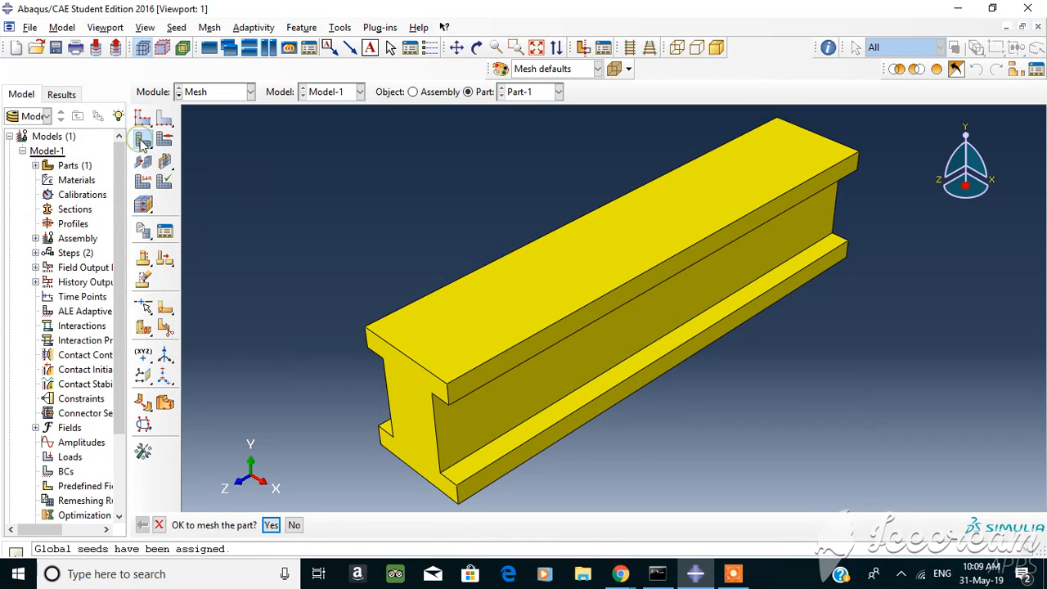
pyautogui.click(270, 524)
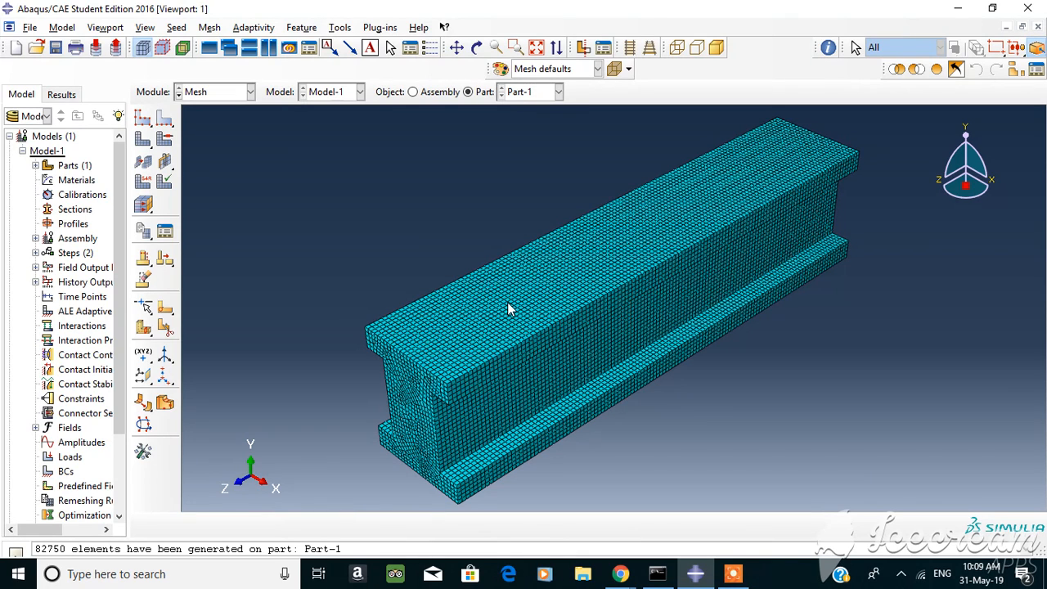
# Start a second part in the Part module as a 3D deformable solid extrusion with approximate size 200
pyautogui.click(252, 92)
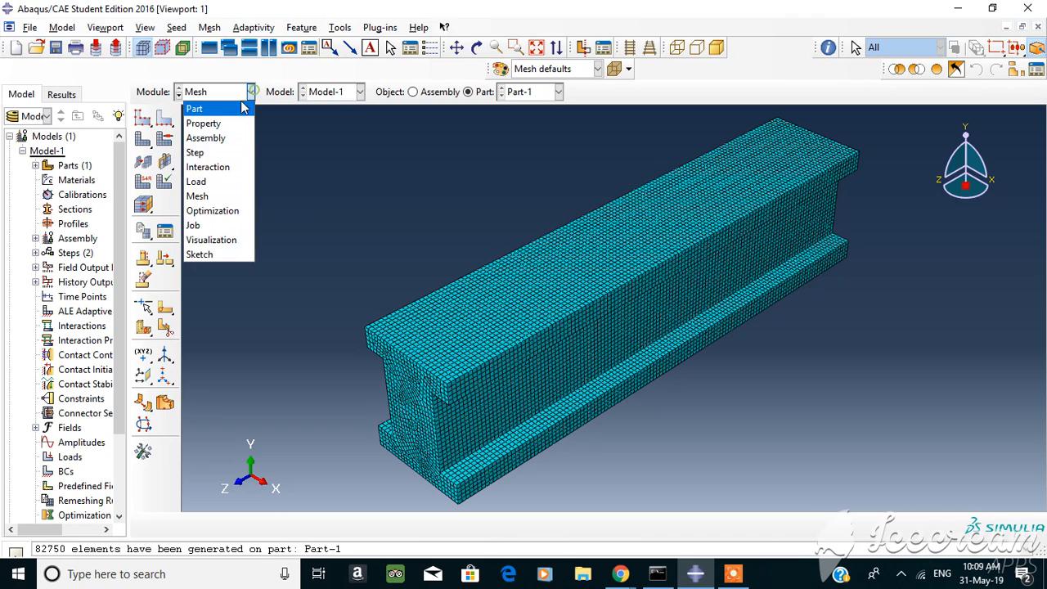
pyautogui.click(233, 107)
pyautogui.click(143, 121)
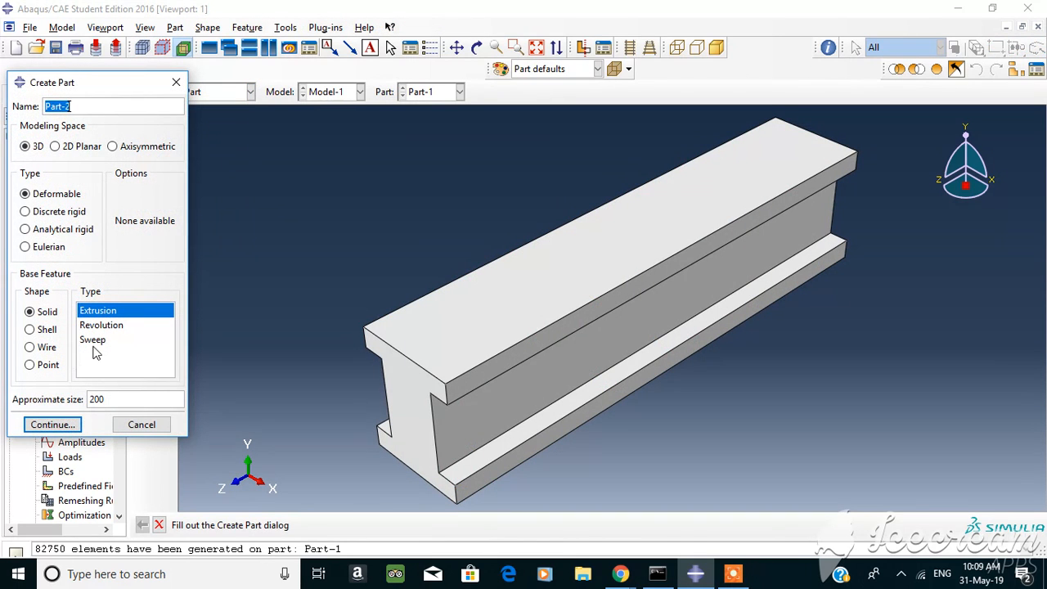
pyautogui.click(58, 420)
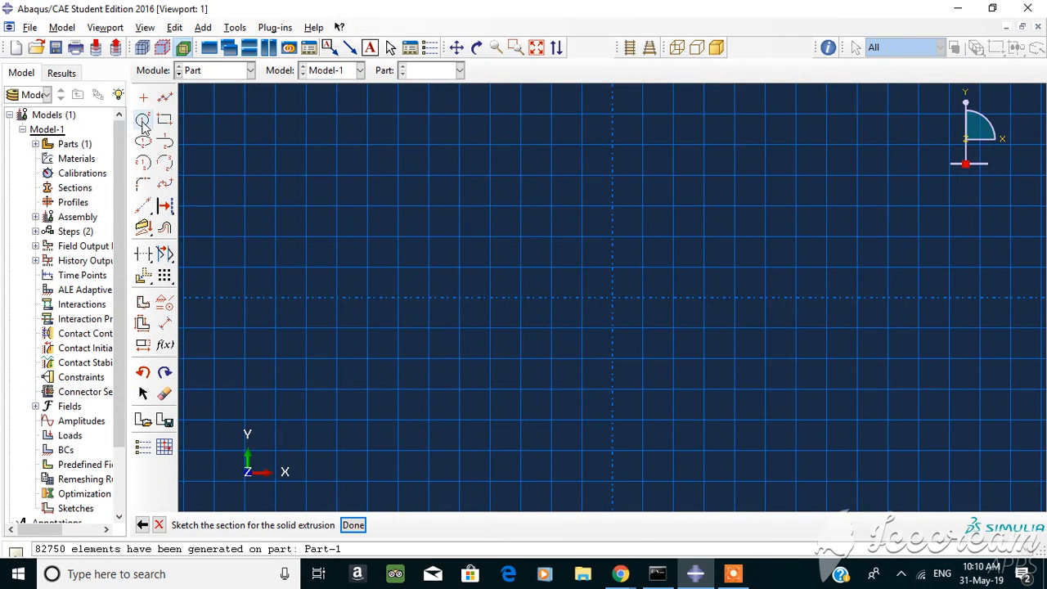
# Sketch a circle centred on the origin and finish the section sketch for the solid extrusion
pyautogui.click(144, 119)
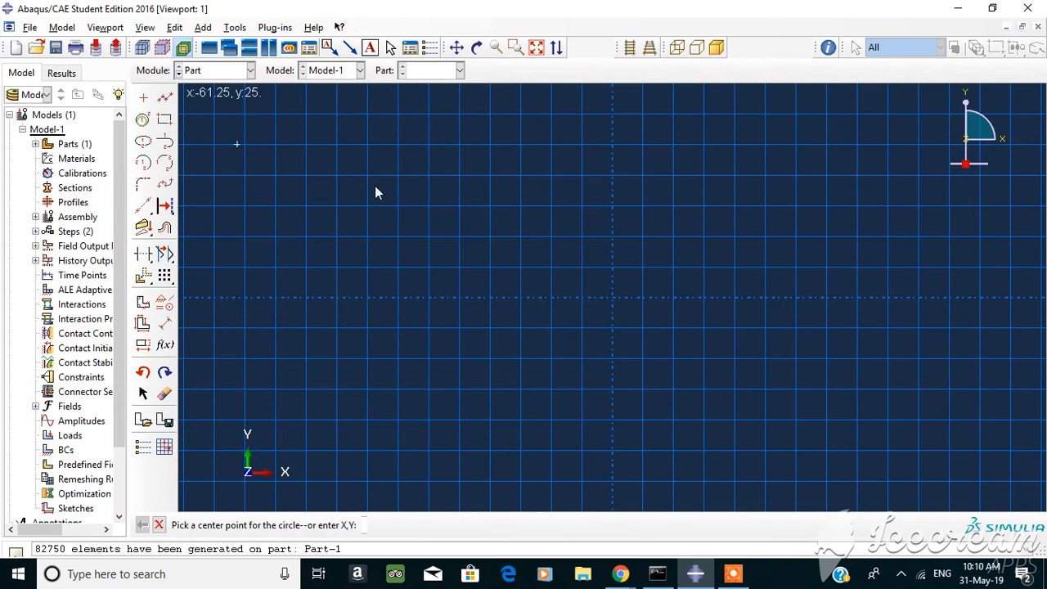
pyautogui.click(613, 299)
pyautogui.click(680, 206)
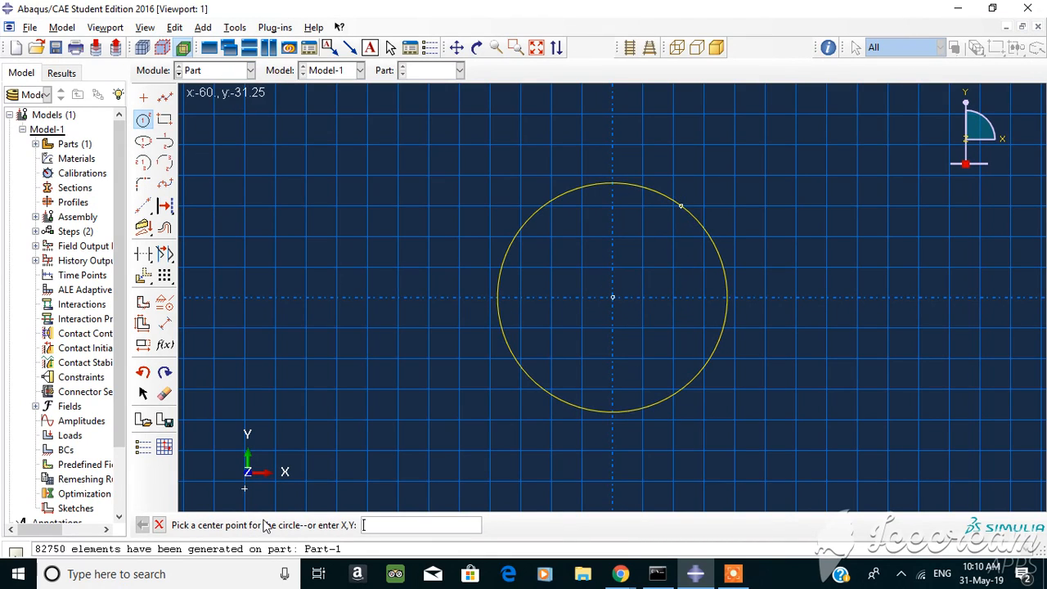
pyautogui.press('Escape')
pyautogui.click(362, 522)
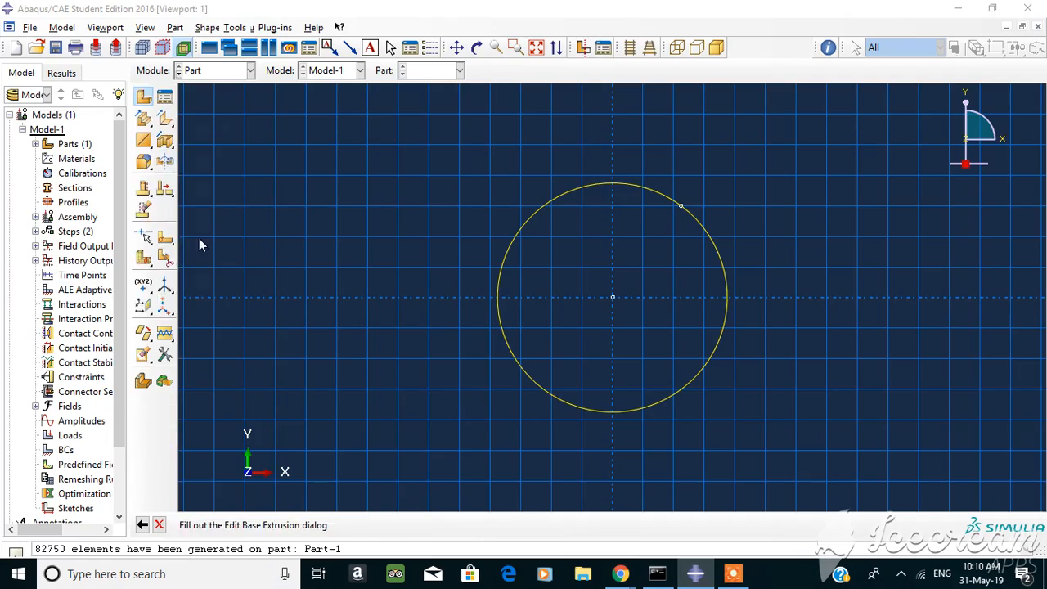